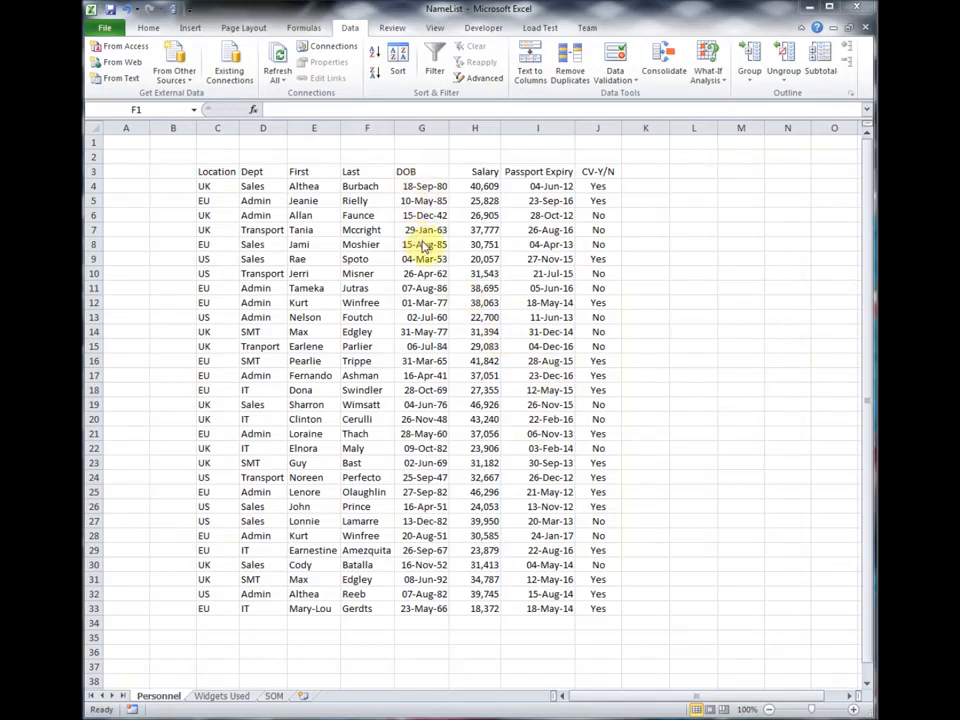
Insert a blank column at H, before Salary, and enter the heading 'Age' in H3
{"action": "right_click", "coordinate": [478, 127]}
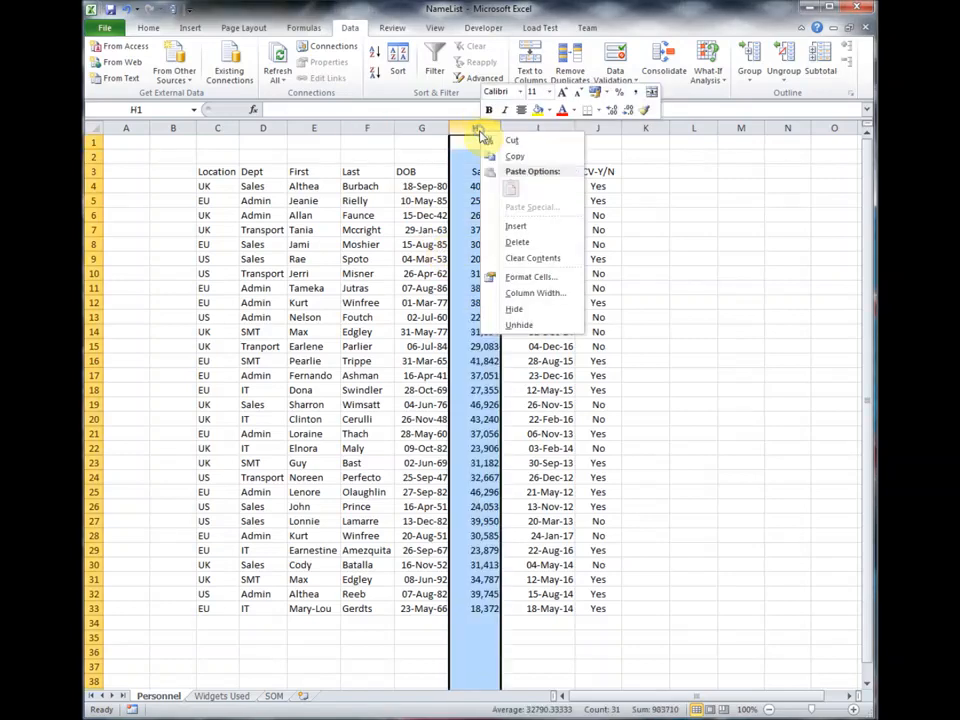
{"action": "left_click", "coordinate": [517, 228]}
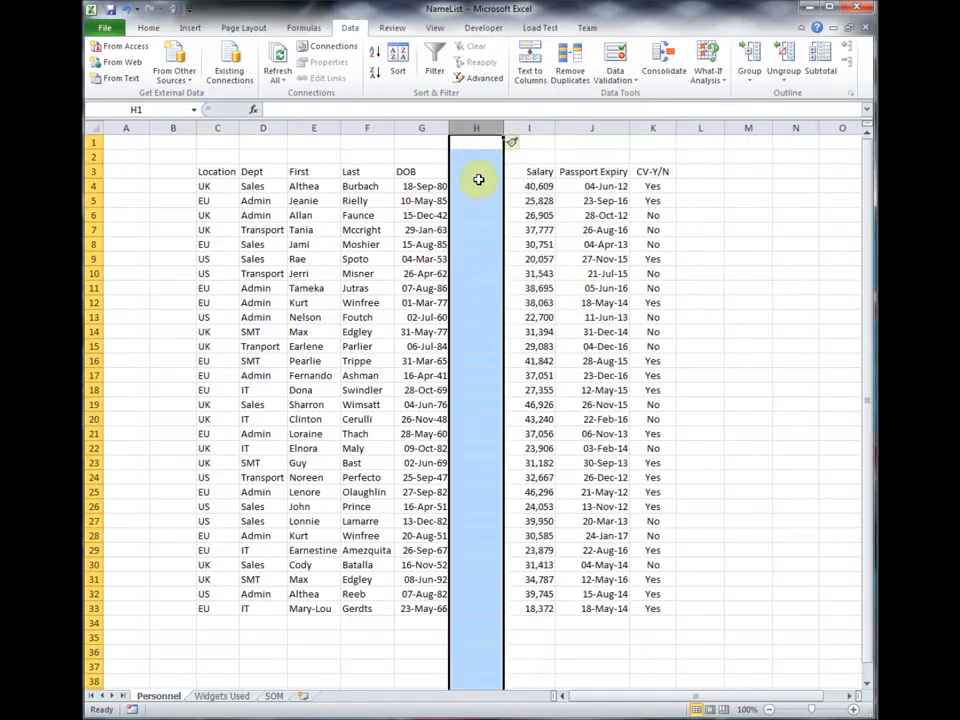
{"action": "left_click", "coordinate": [476, 172]}
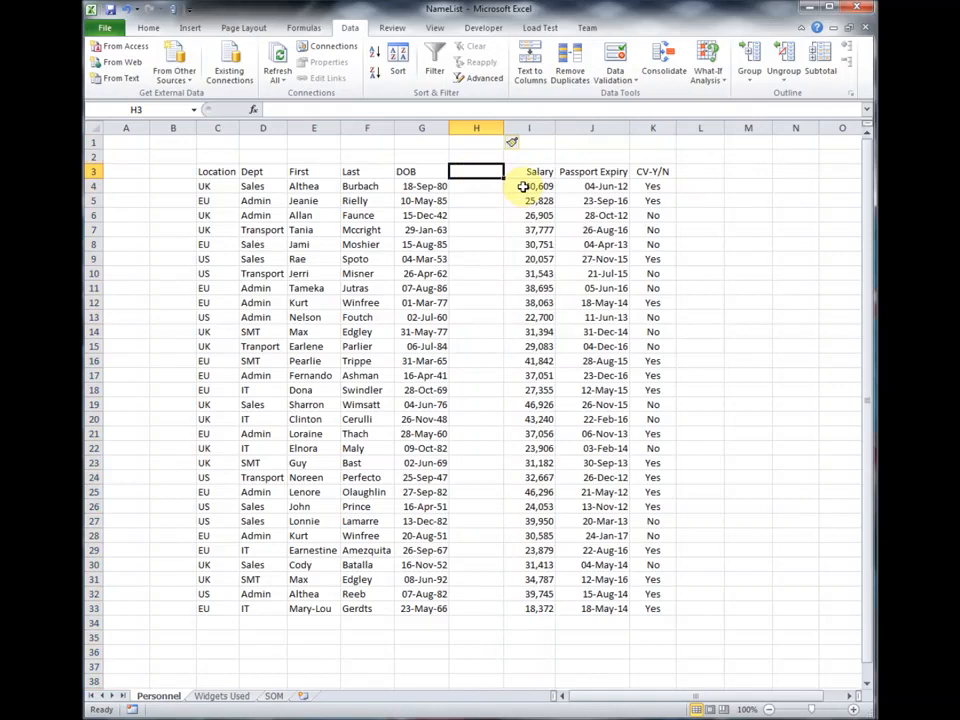
{"action": "type", "text": "Age"}
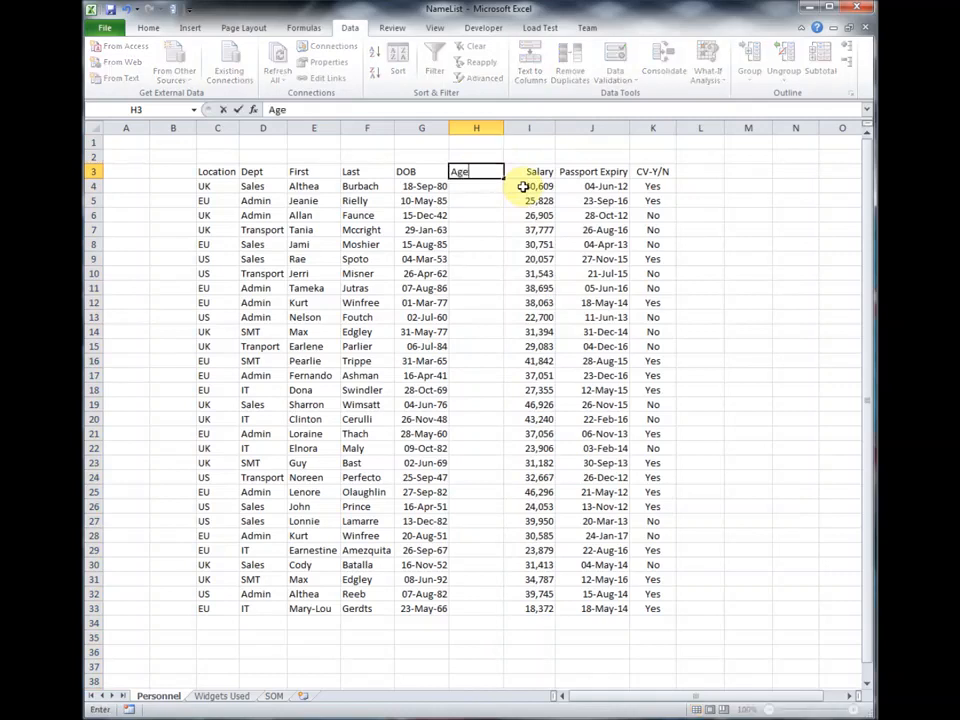
{"action": "key", "text": "Return"}
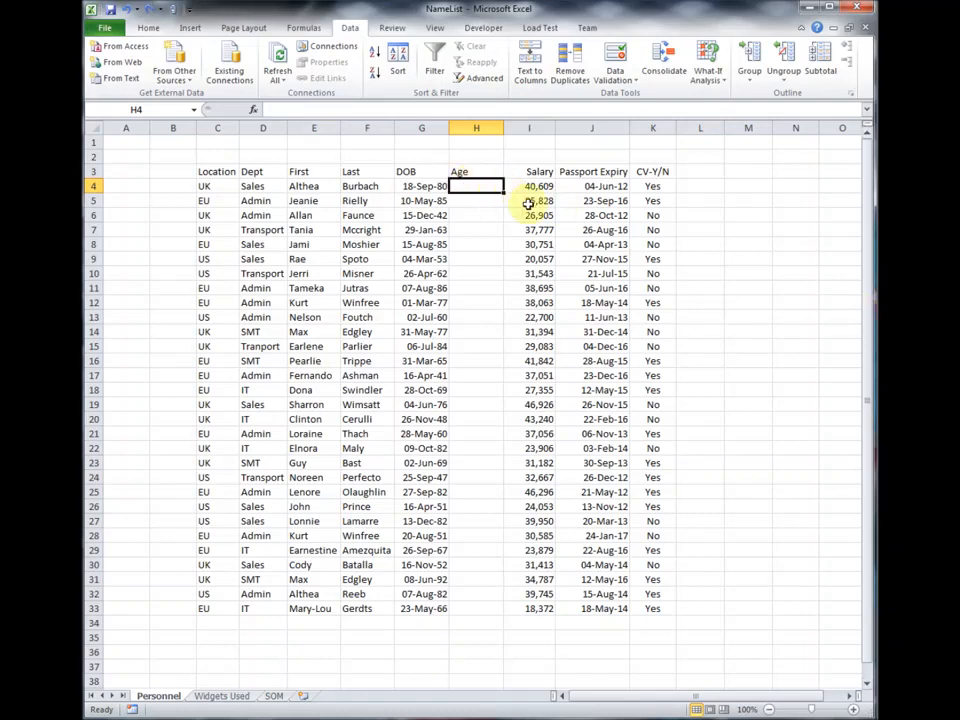
Enter =NOW()-G4 in H4 to subtract the date of birth from today's date
{"action": "type", "text": "="}
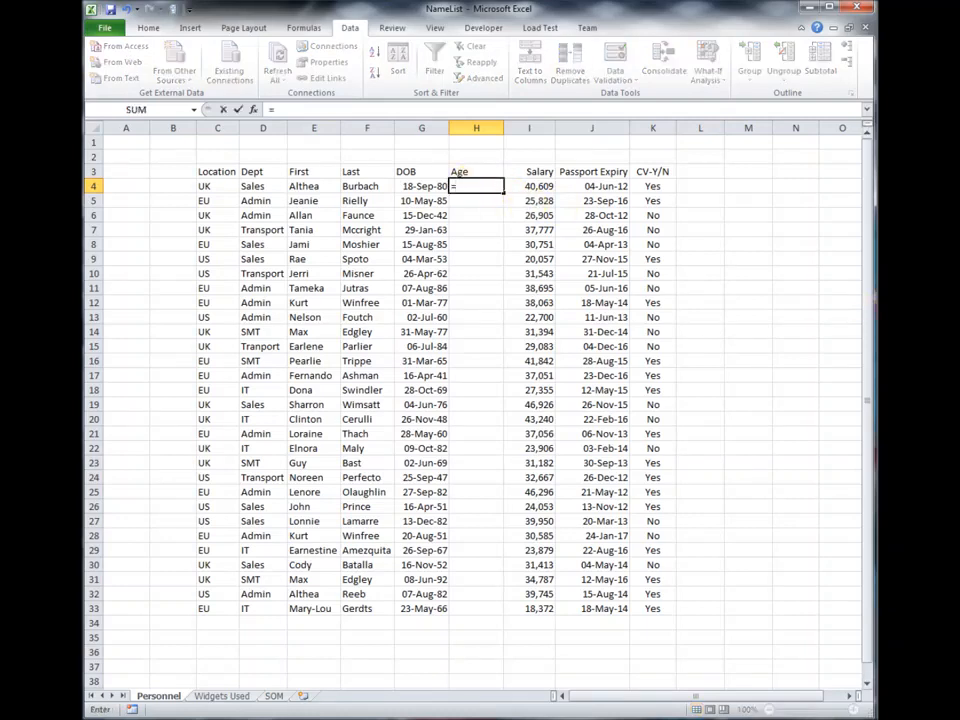
{"action": "type", "text": "now()"}
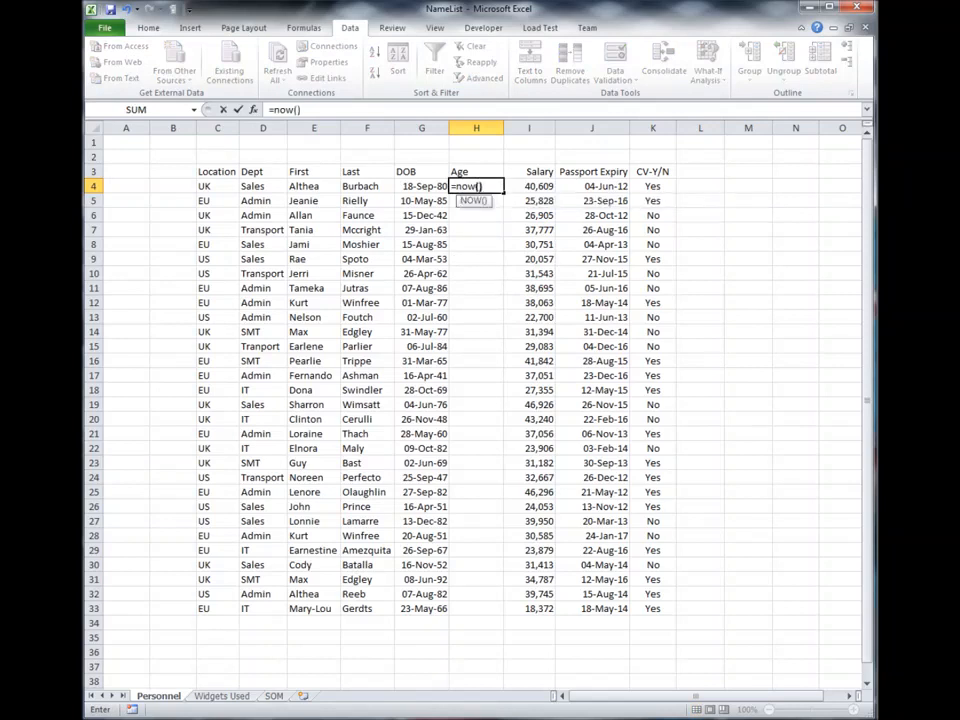
{"action": "key", "text": "Return"}
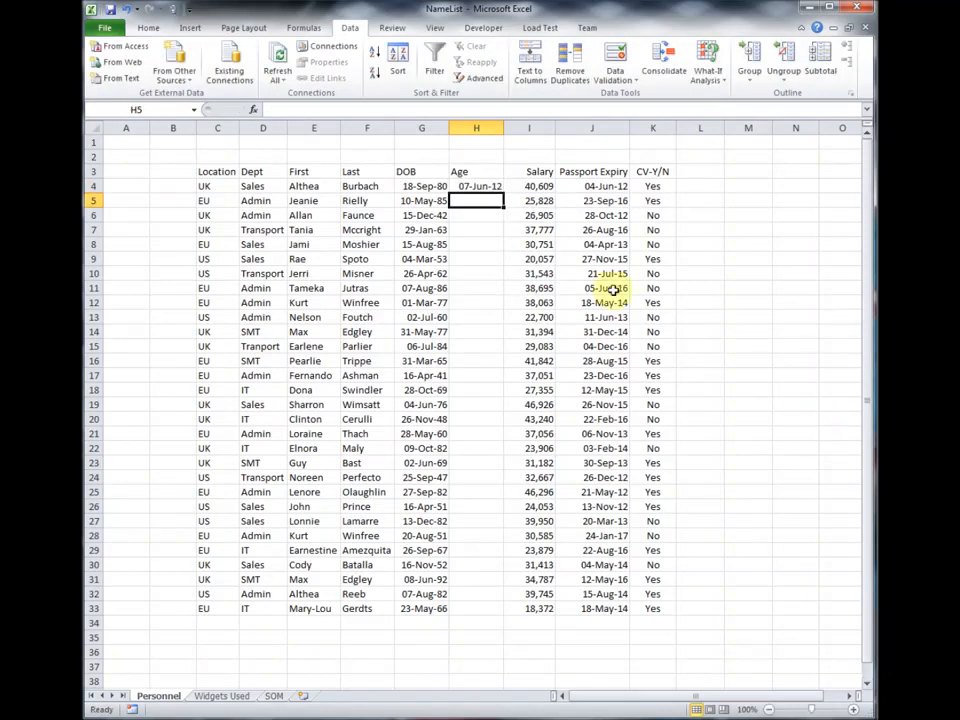
{"action": "left_click", "coordinate": [470, 186]}
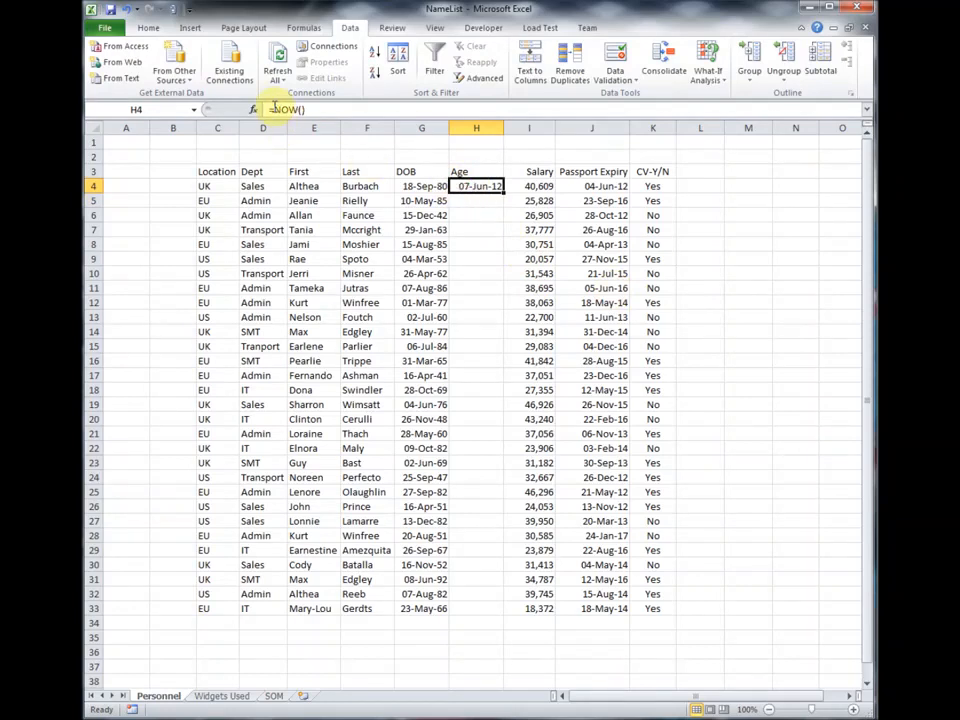
{"action": "left_click", "coordinate": [303, 109]}
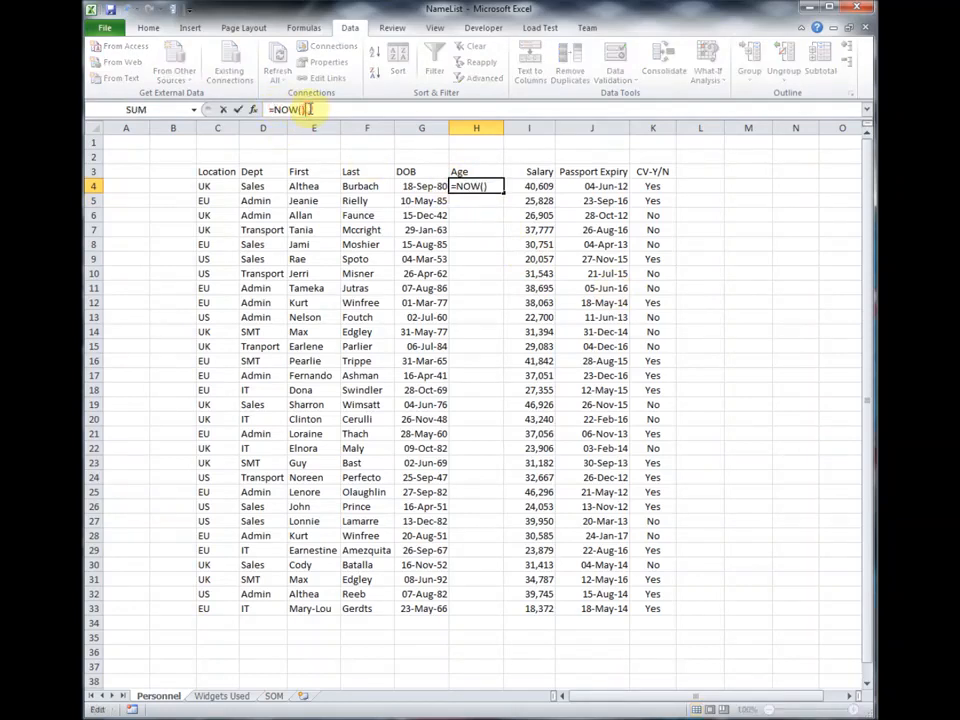
{"action": "type", "text": "-"}
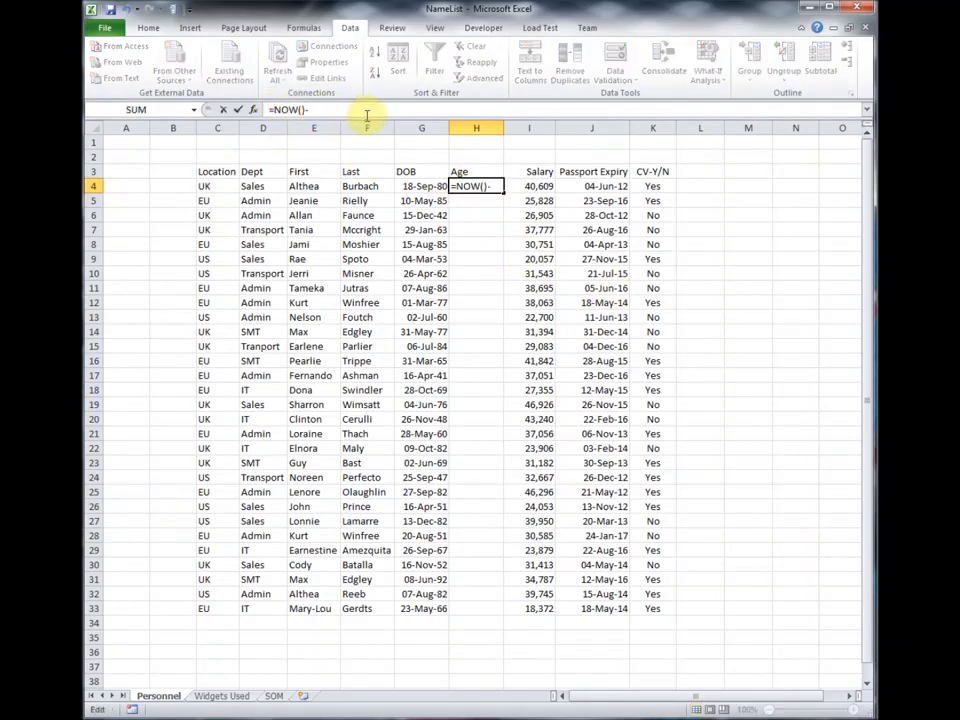
{"action": "left_click", "coordinate": [444, 189]}
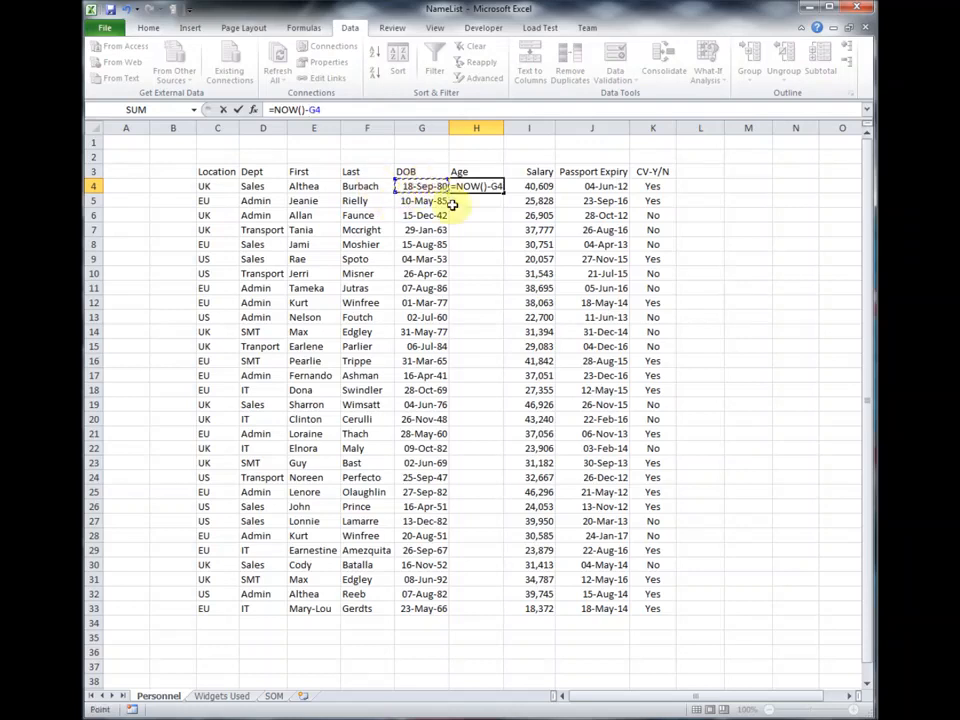
{"action": "key", "text": "Return"}
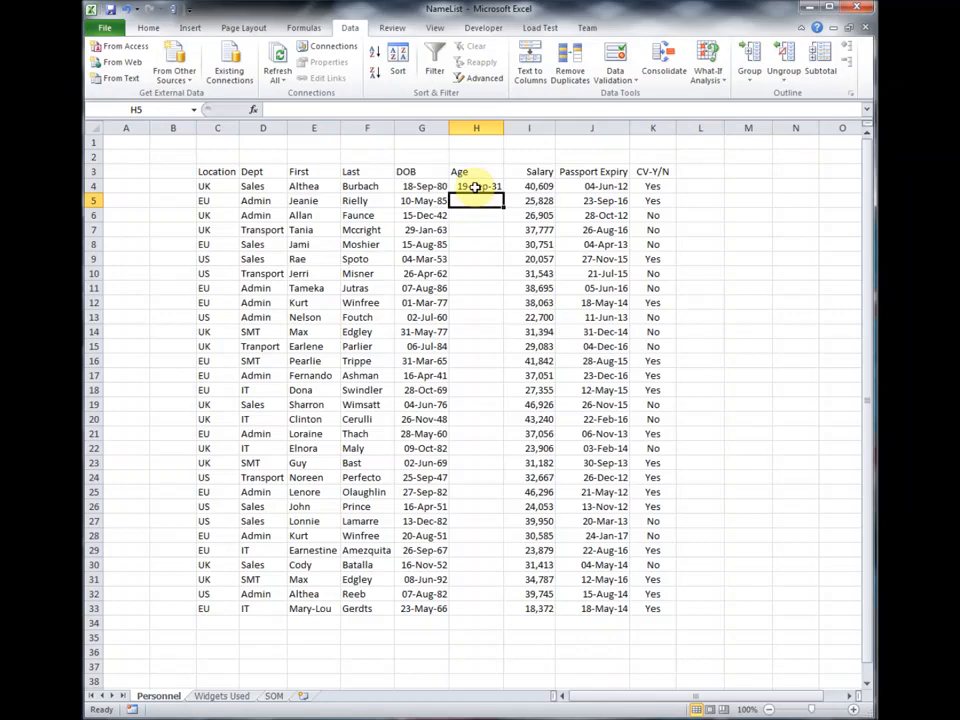
{"action": "left_click", "coordinate": [476, 187]}
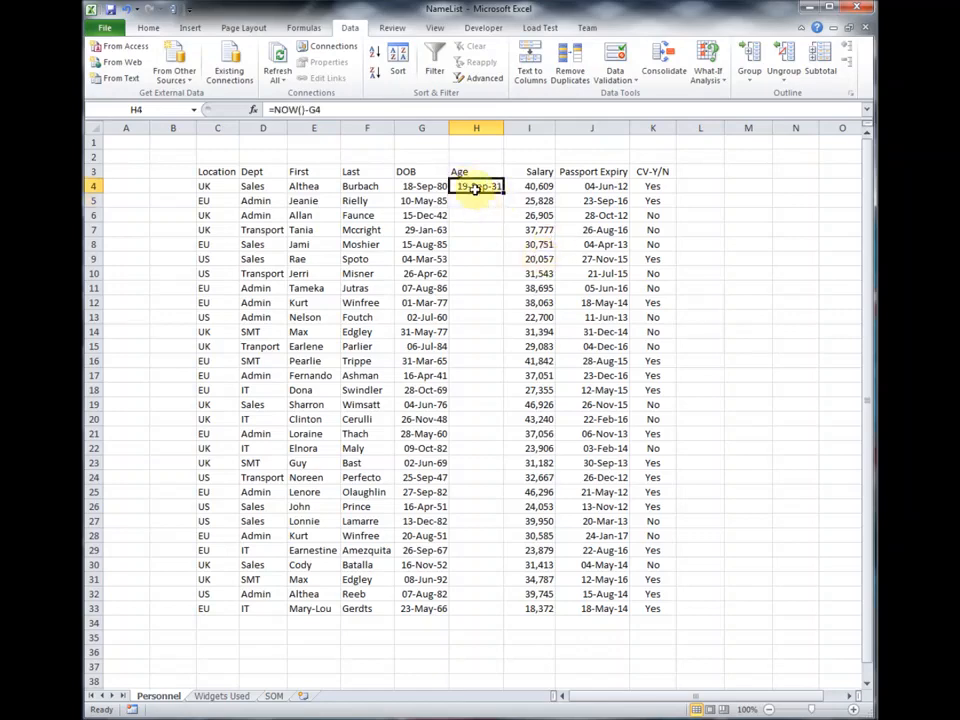
{"action": "right_click", "coordinate": [476, 188]}
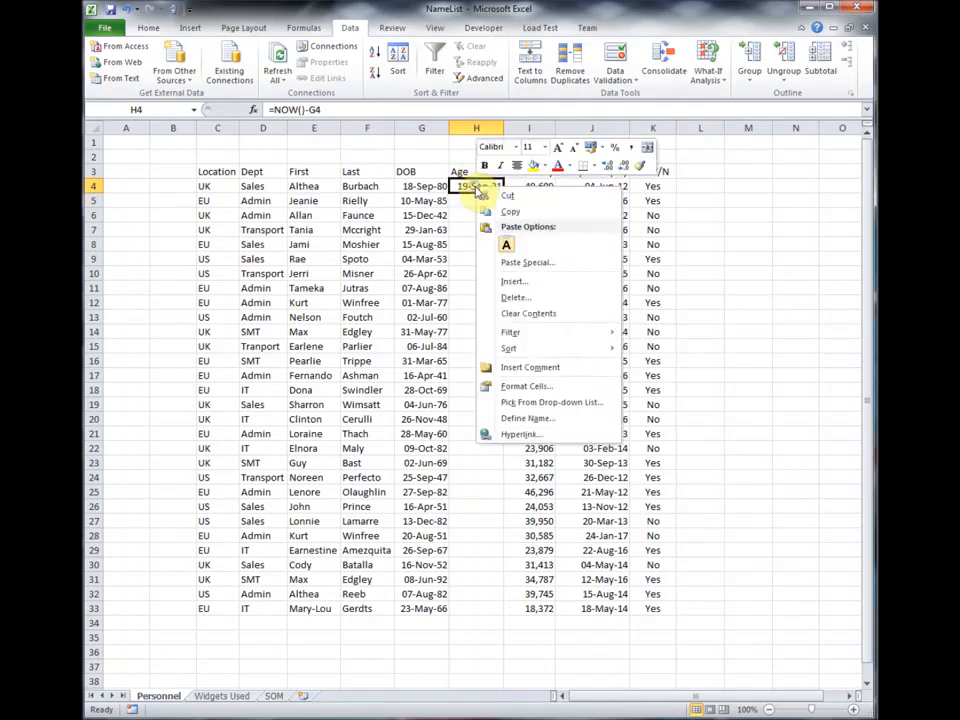
Format H4 as General so it shows the day count 11585.7093
{"action": "left_click", "coordinate": [531, 386]}
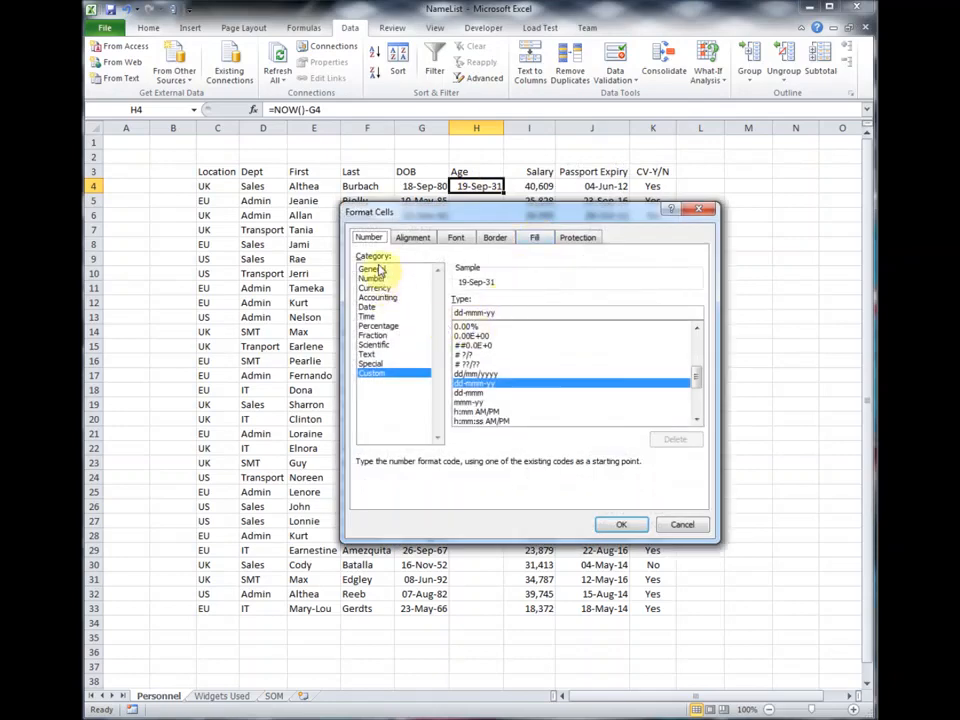
{"action": "left_click", "coordinate": [379, 269]}
{"action": "left_click", "coordinate": [628, 524]}
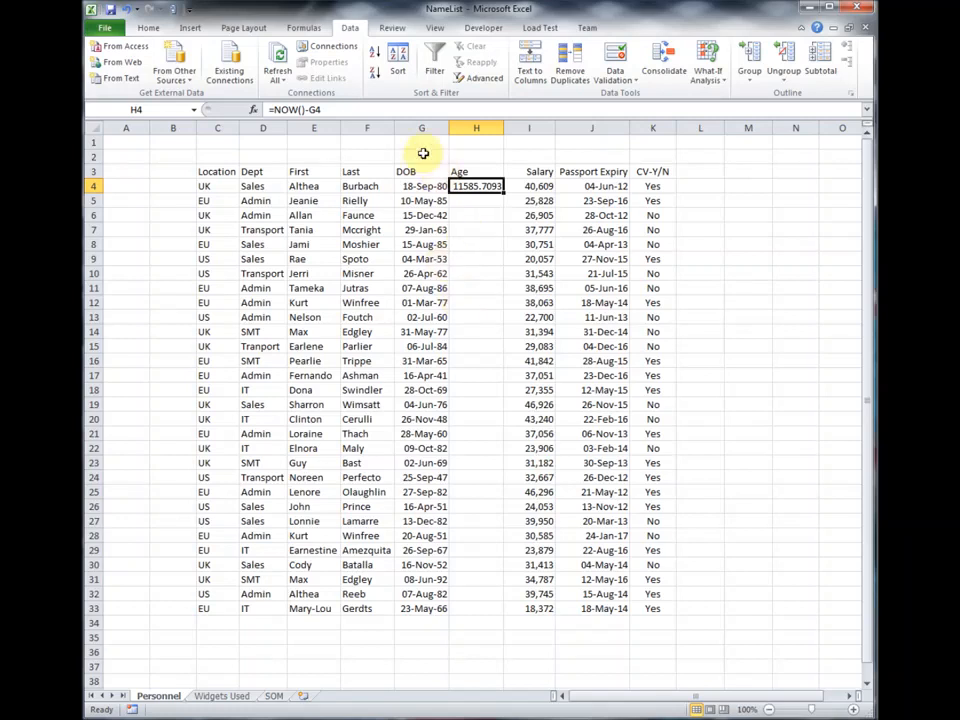
{"action": "left_click", "coordinate": [334, 110]}
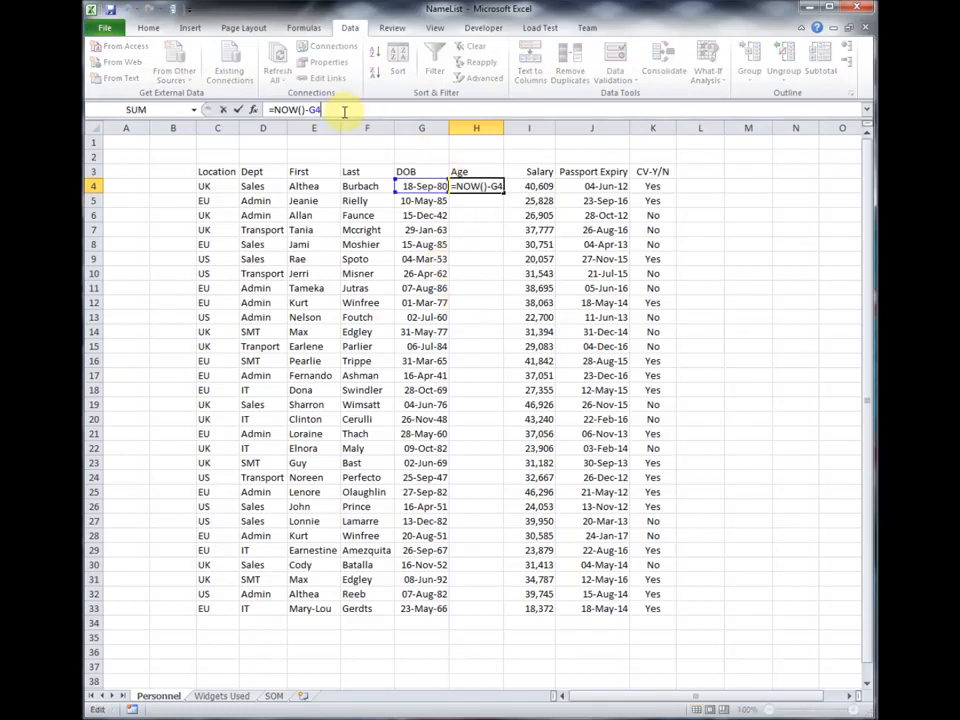
Change the H4 formula to =INT((NOW()-G4)/365.25) so it shows the age 31
{"action": "type", "text": ")"}
{"action": "left_click", "coordinate": [271, 110]}
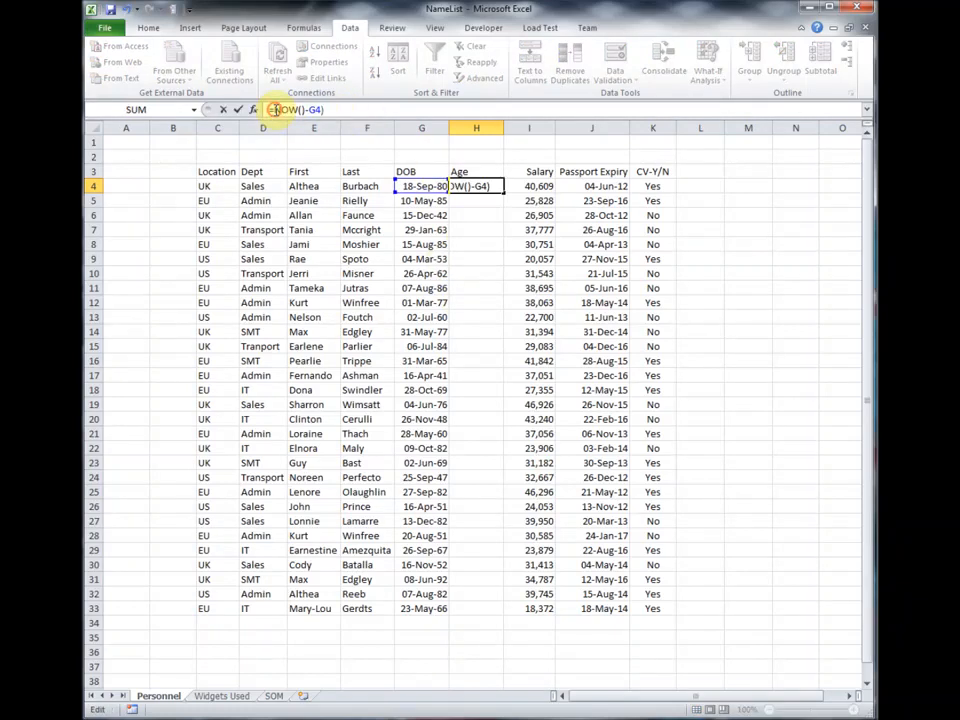
{"action": "type", "text": "("}
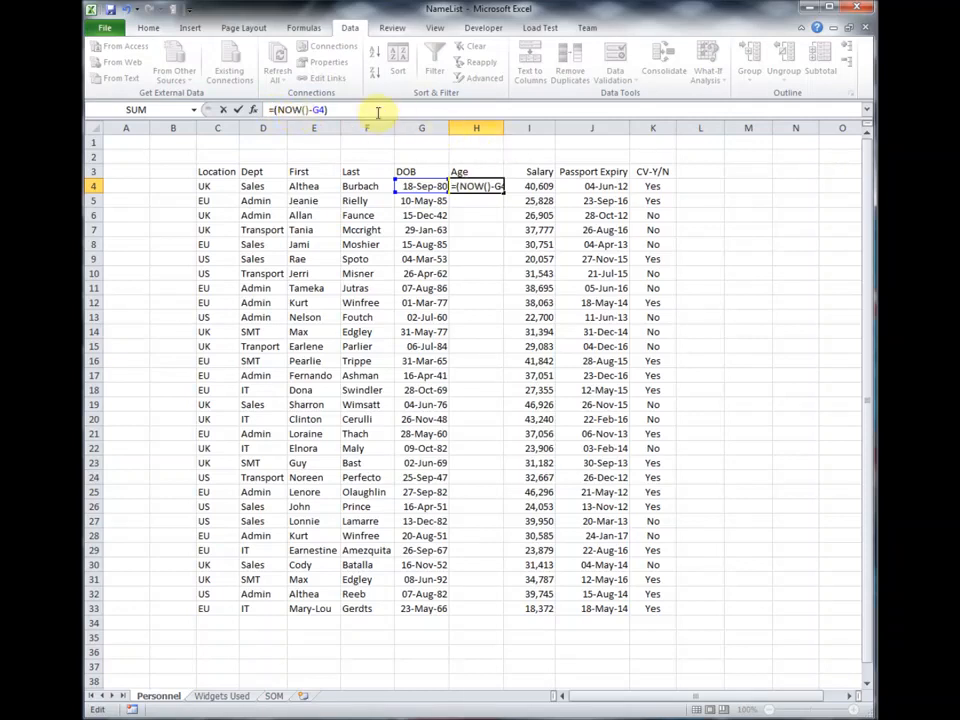
{"action": "left_click", "coordinate": [342, 110]}
{"action": "type", "text": "/"}
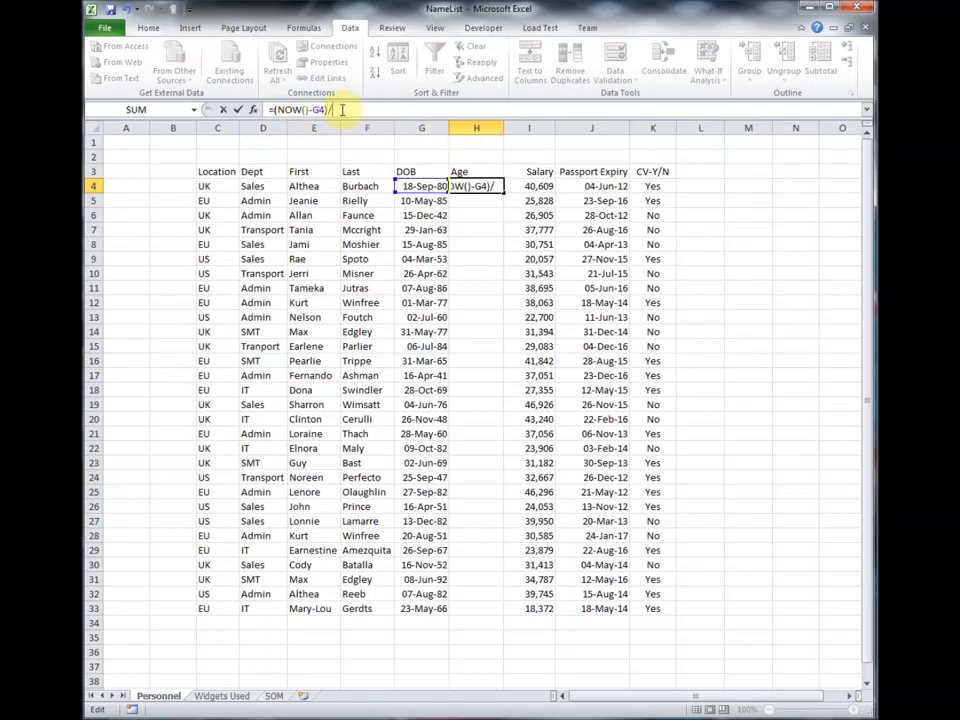
{"action": "type", "text": "365.25"}
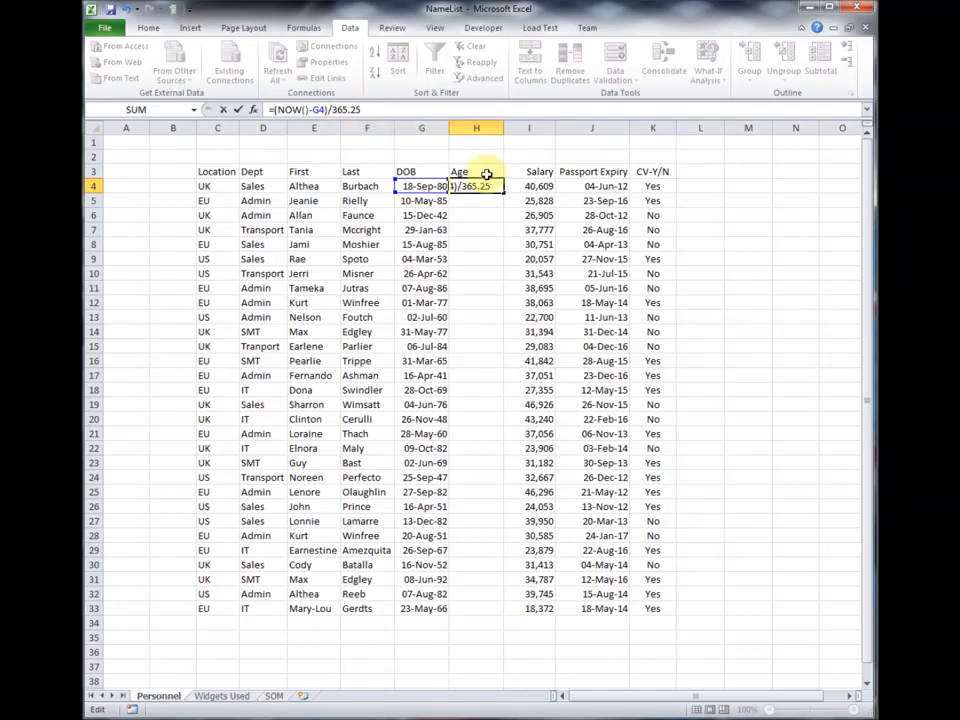
{"action": "key", "text": "Return"}
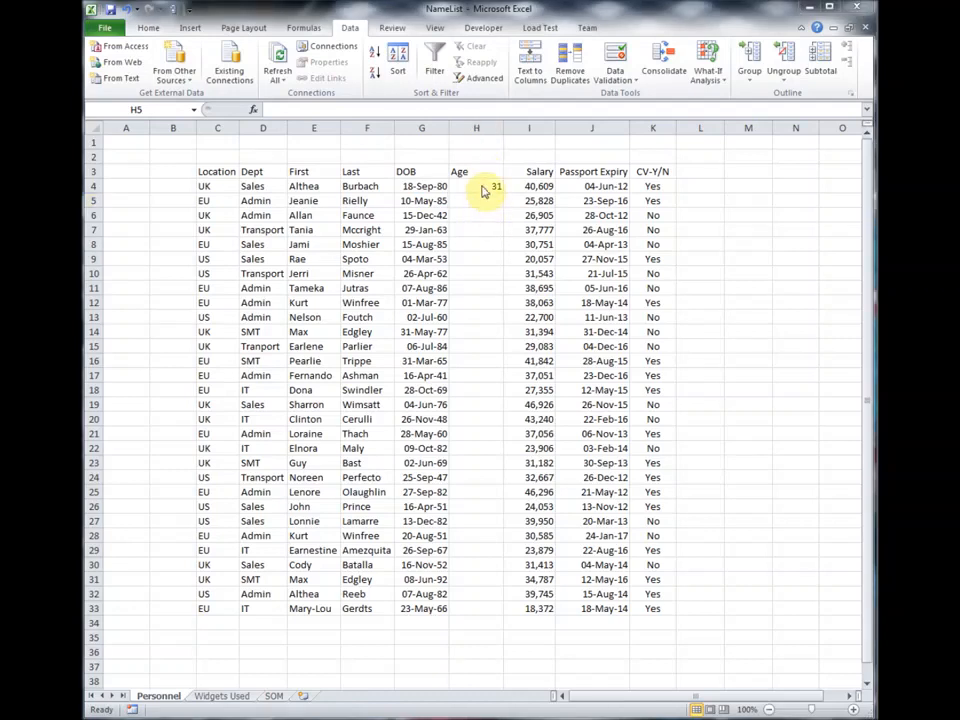
{"action": "left_click", "coordinate": [490, 186]}
Fill the age formula from H4 down to H33 for all 30 employees
{"action": "left_click_drag", "start_coordinate": [503, 189], "coordinate": [491, 612]}
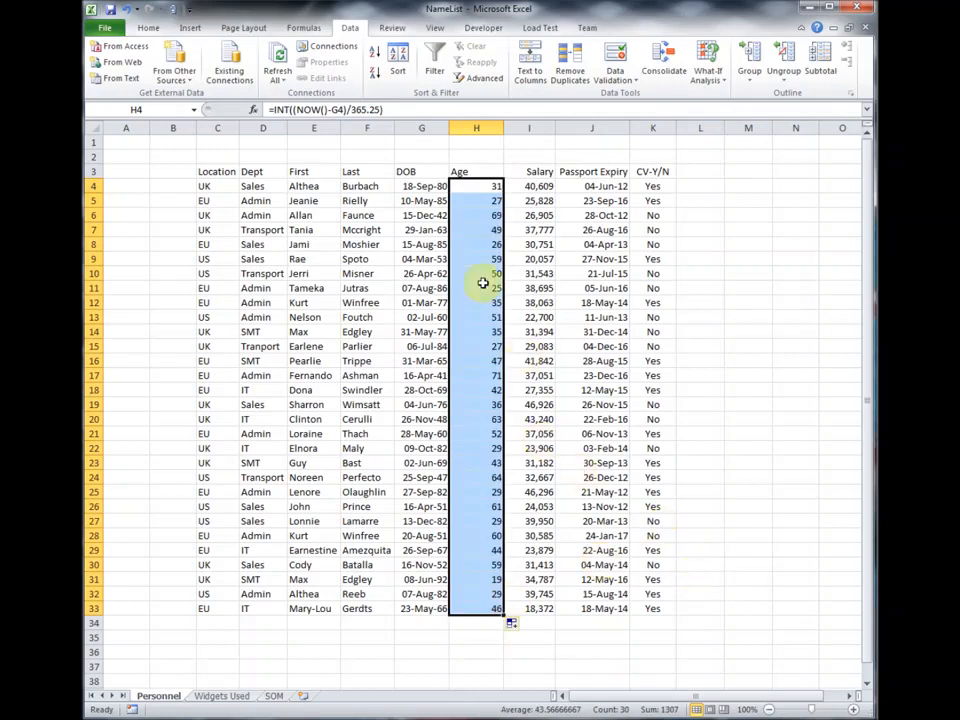
{"action": "left_click", "coordinate": [476, 186]}
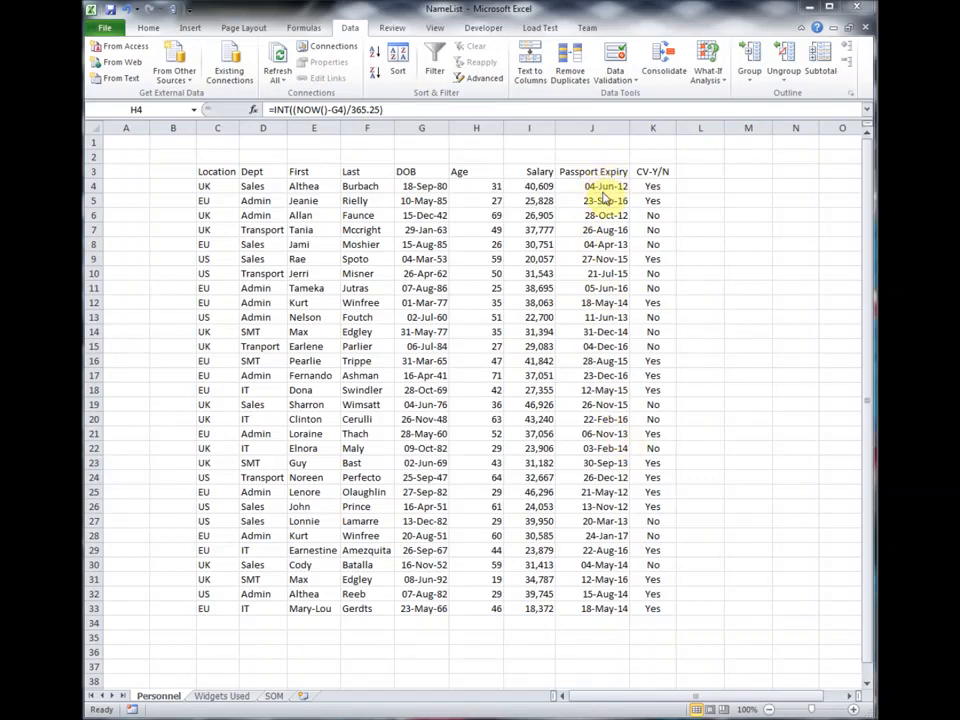
Insert a new column at K and enter the header 'Days to Expiry' in K3
{"action": "left_click", "coordinate": [647, 127]}
{"action": "right_click", "coordinate": [647, 127]}
{"action": "left_click", "coordinate": [688, 228]}
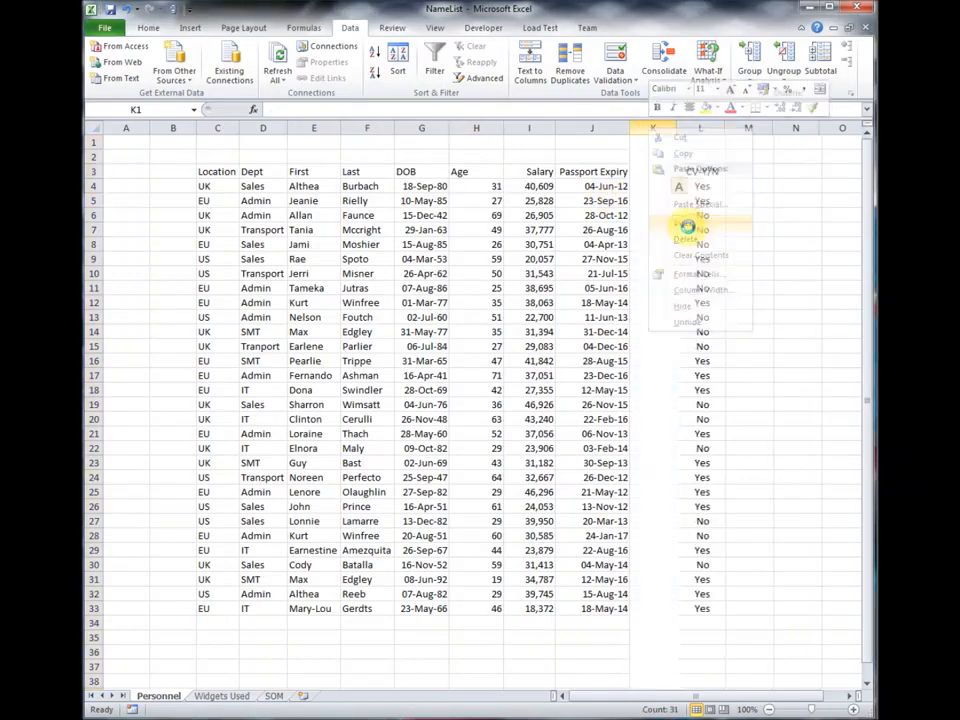
{"action": "left_click", "coordinate": [665, 177]}
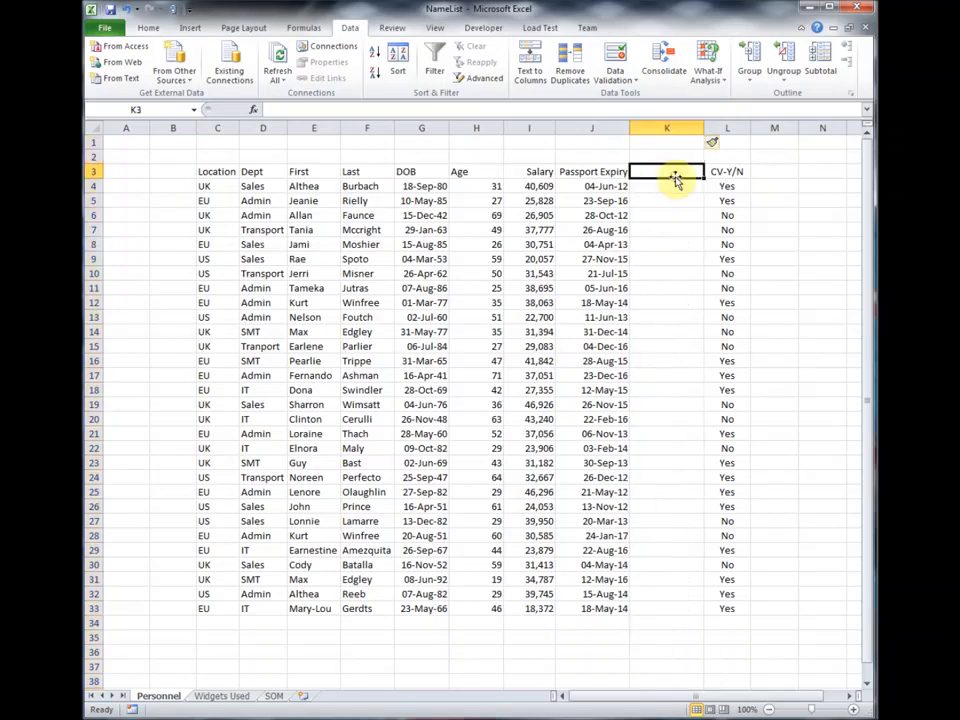
{"action": "type", "text": "Days t"}
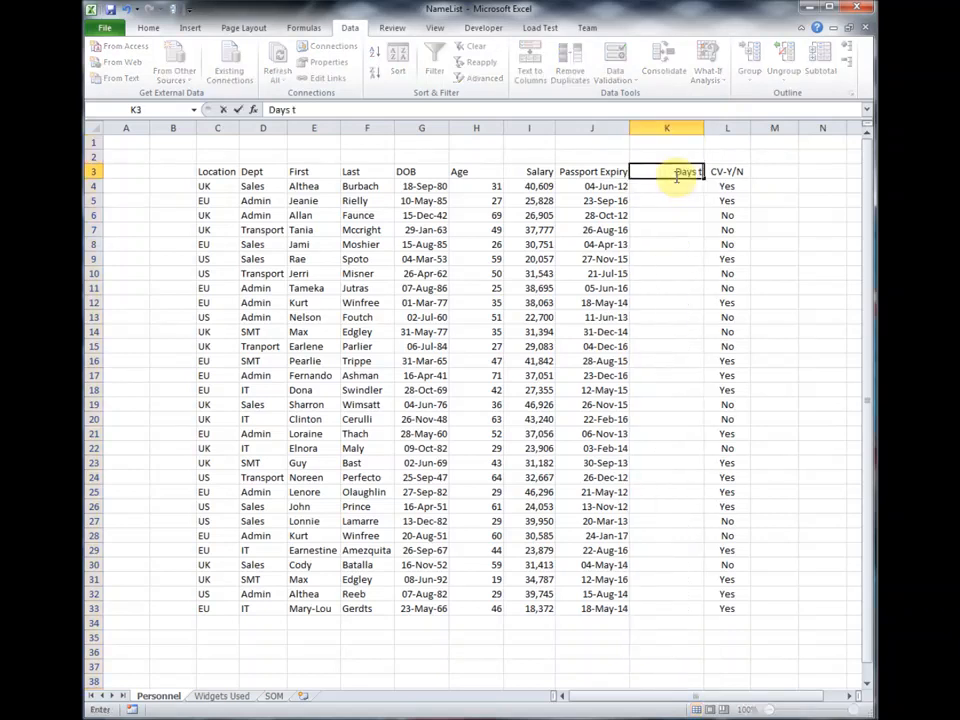
{"action": "type", "text": "o Expiry"}
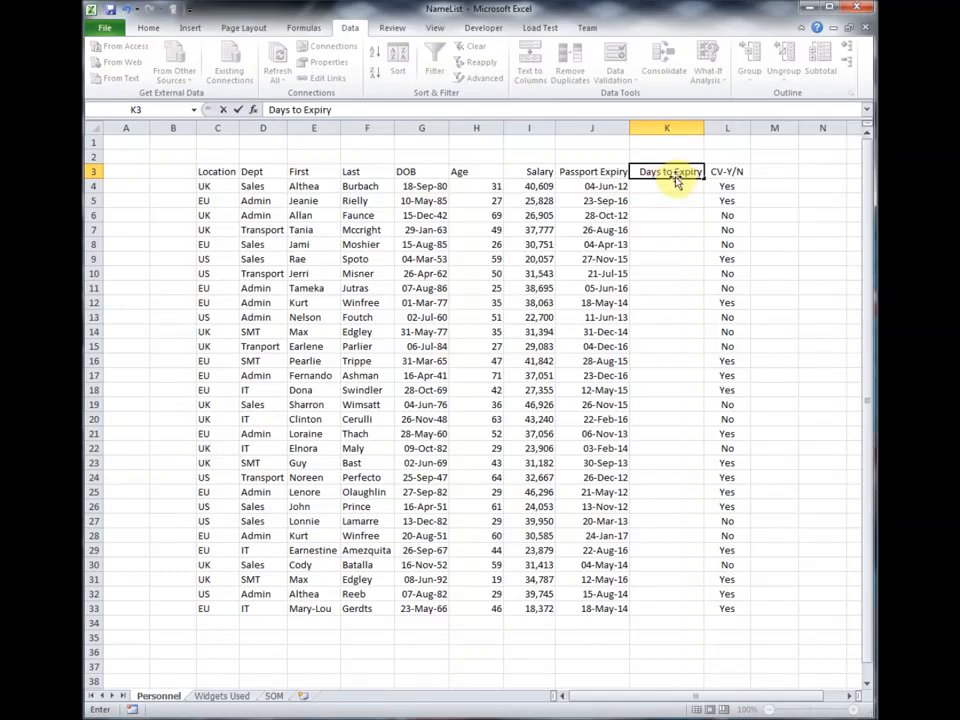
{"action": "key", "text": "Return"}
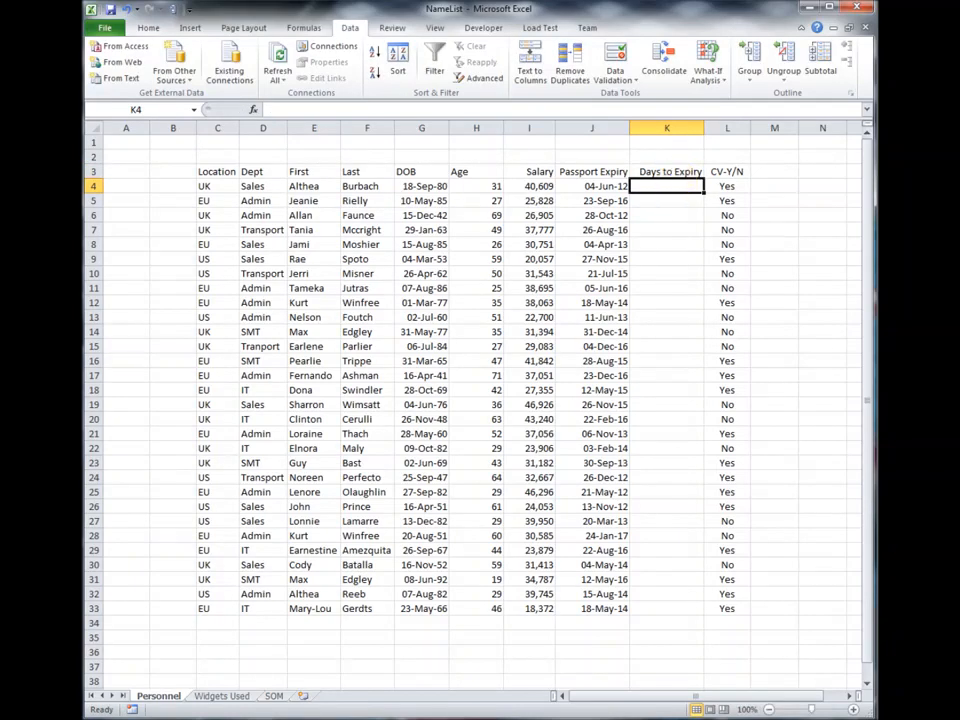
{"action": "left_click", "coordinate": [613, 434]}
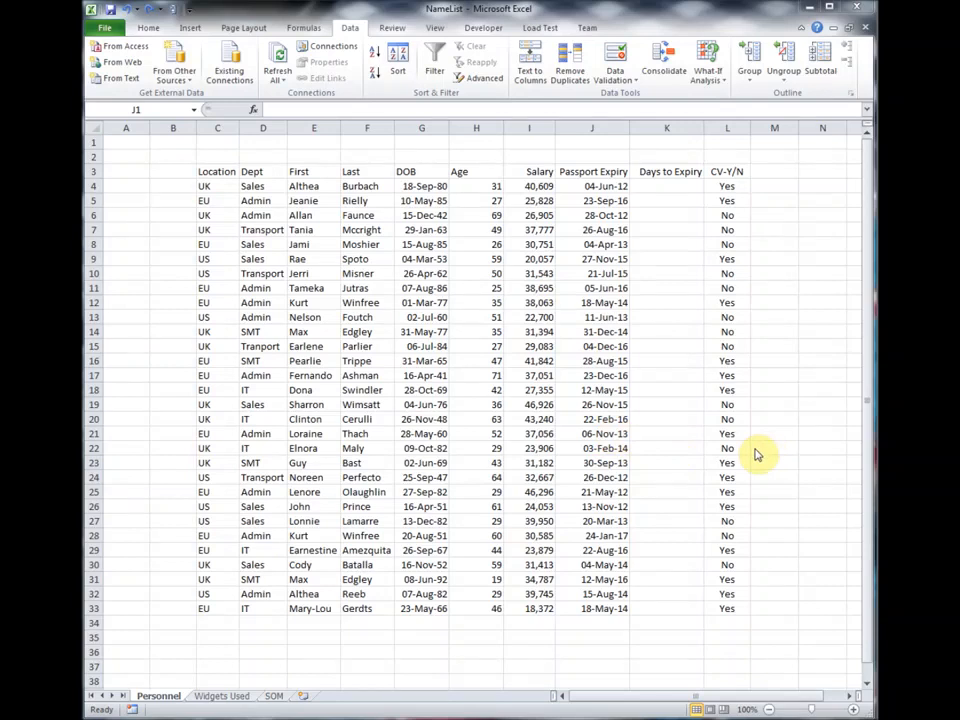
Label J1 'Today' and start typing =now() in K1
{"action": "left_click", "coordinate": [590, 146]}
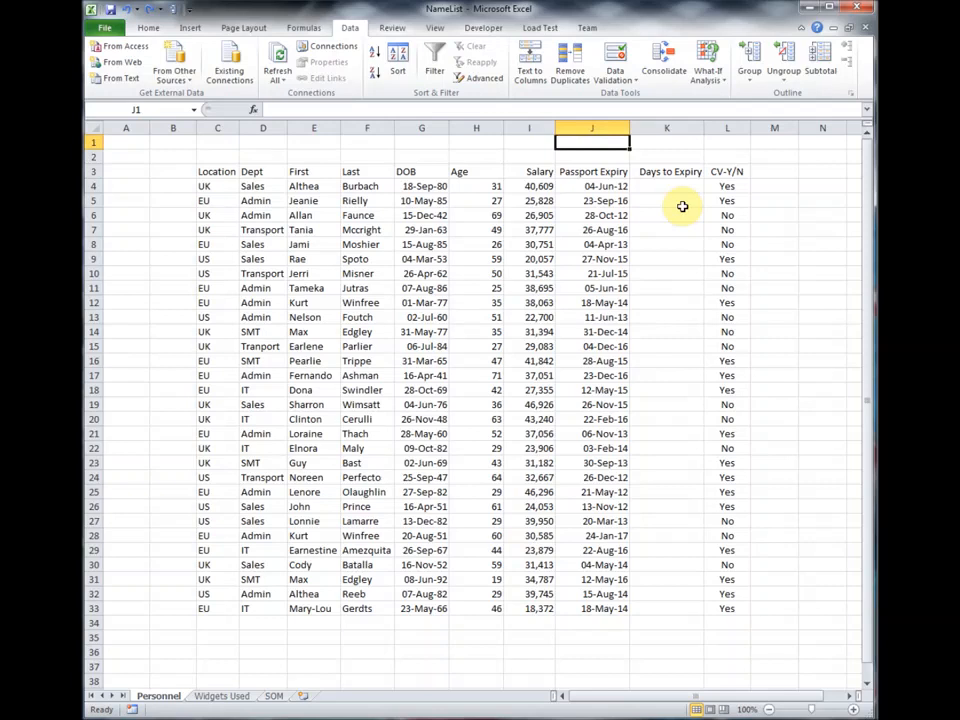
{"action": "type", "text": "Today"}
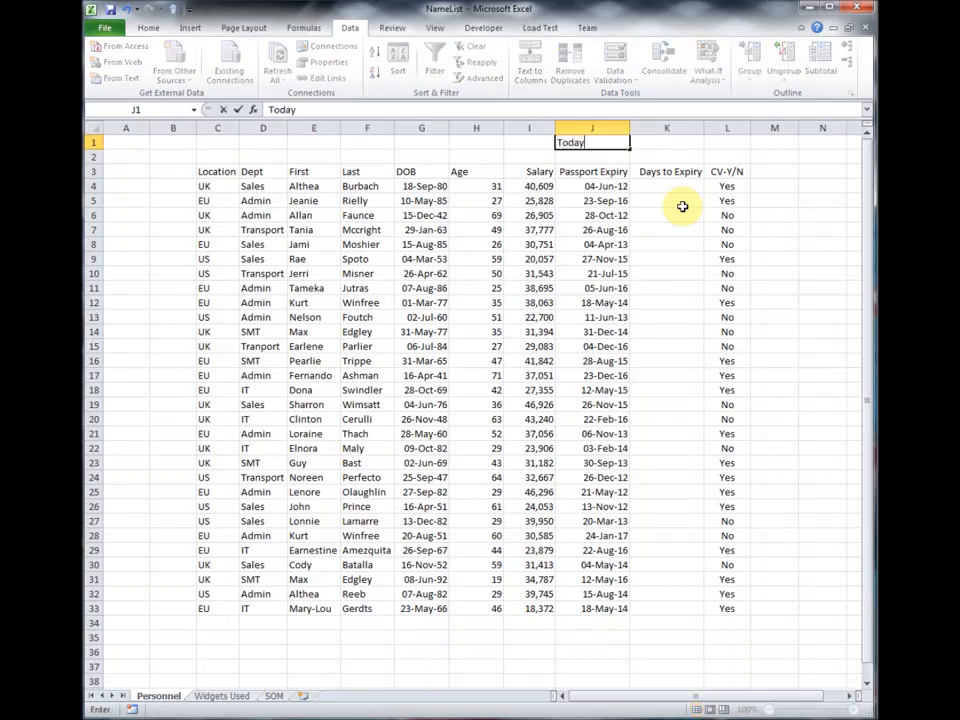
{"action": "key", "text": "Return"}
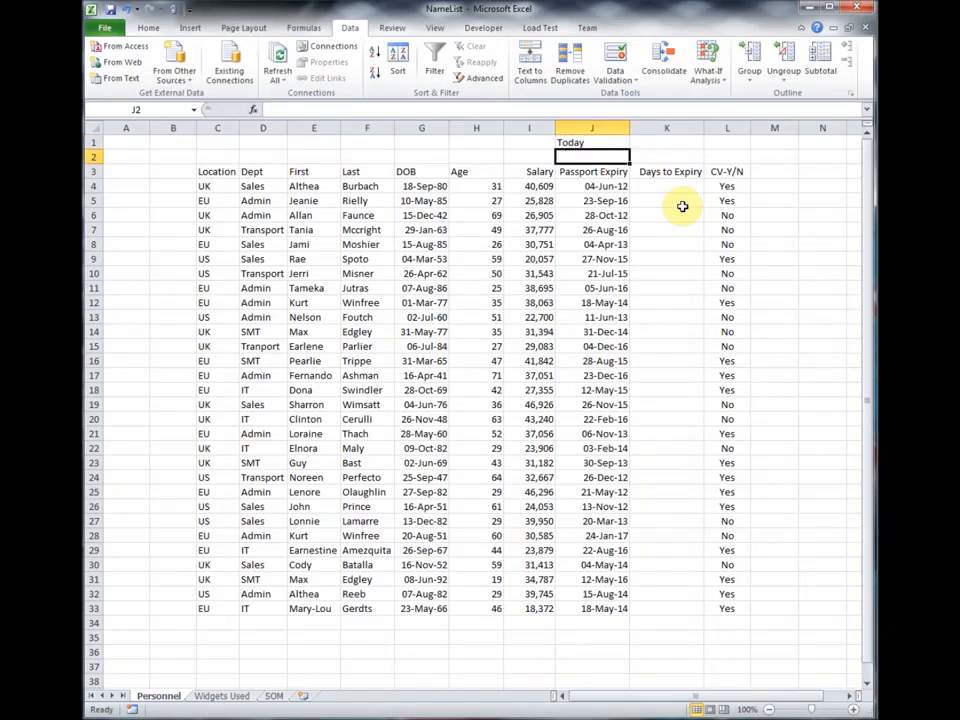
{"action": "left_click", "coordinate": [665, 143]}
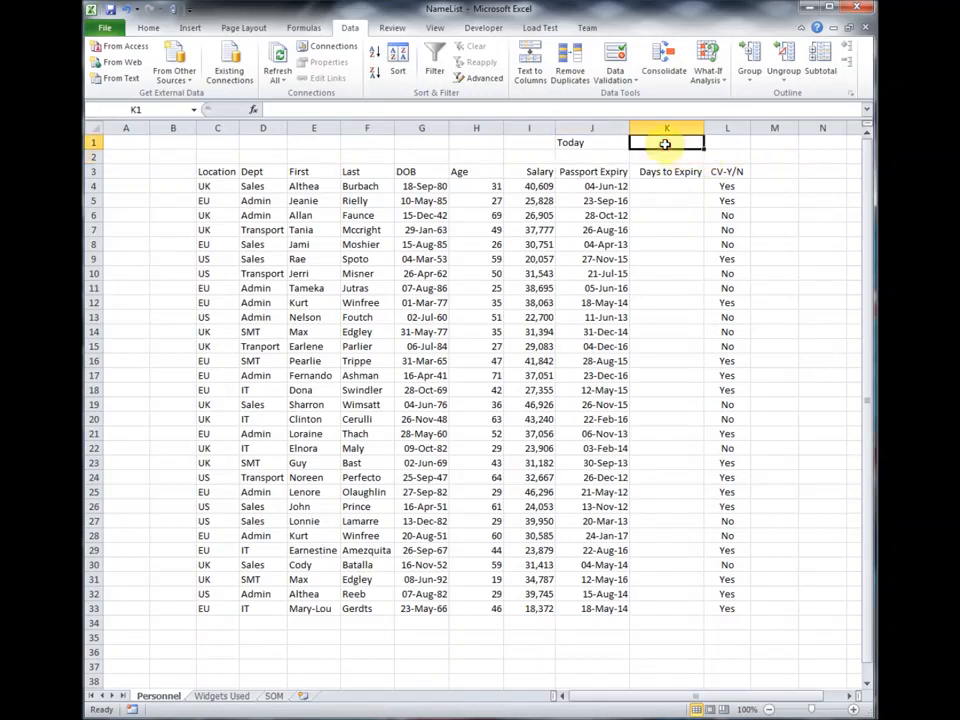
{"action": "type", "text": "=no"}
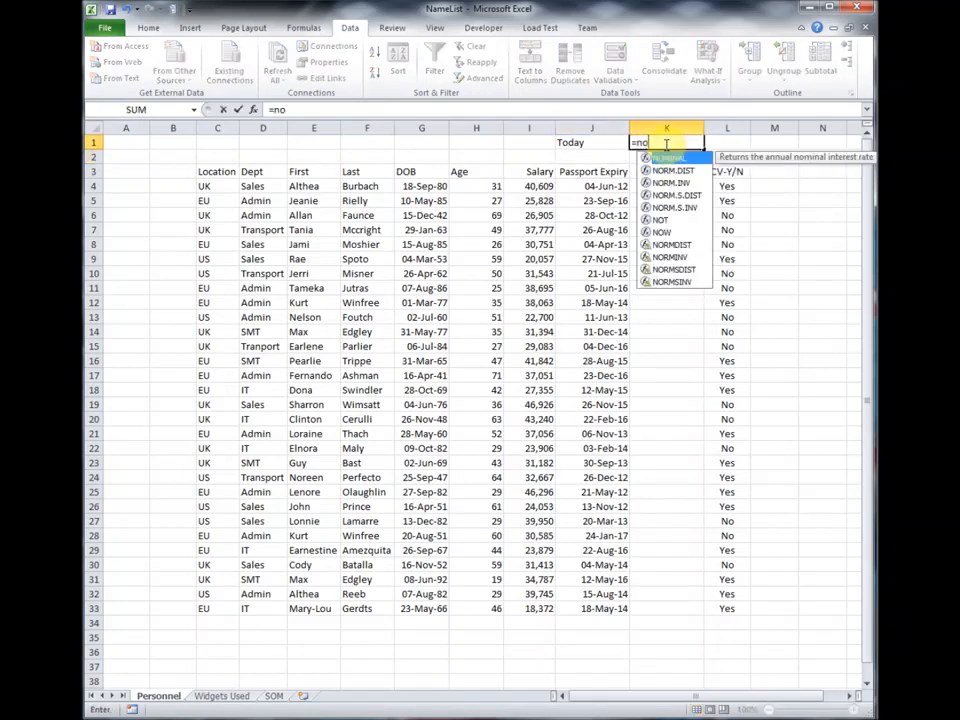
{"action": "type", "text": "w()"}
Confirm =now() in K1 and give it the long date format, showing 07 June 2012
{"action": "key", "text": "Return"}
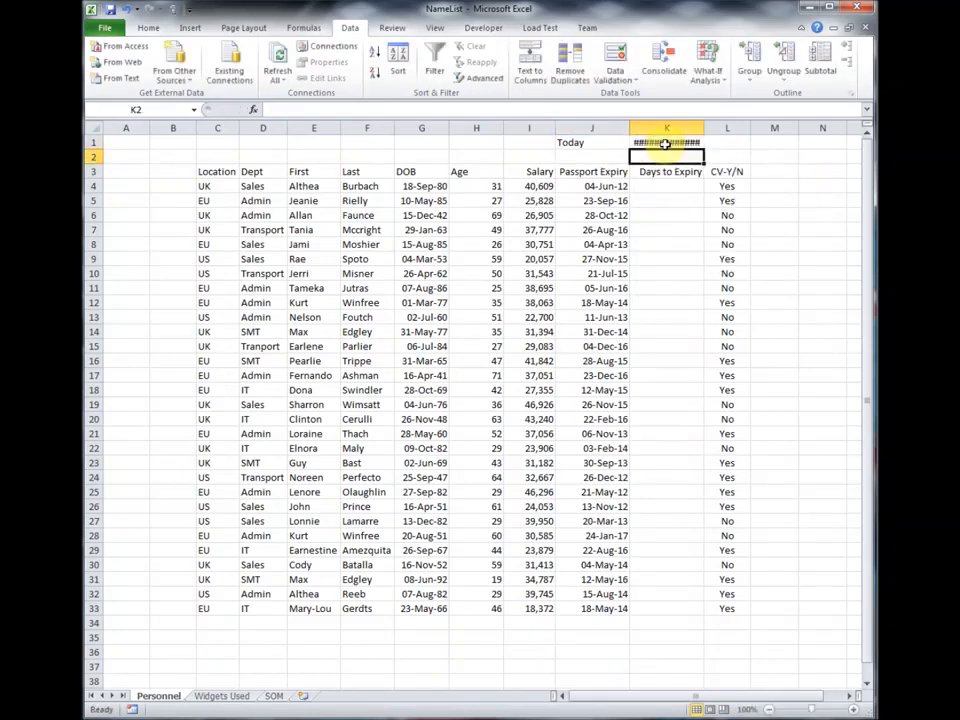
{"action": "right_click", "coordinate": [667, 146]}
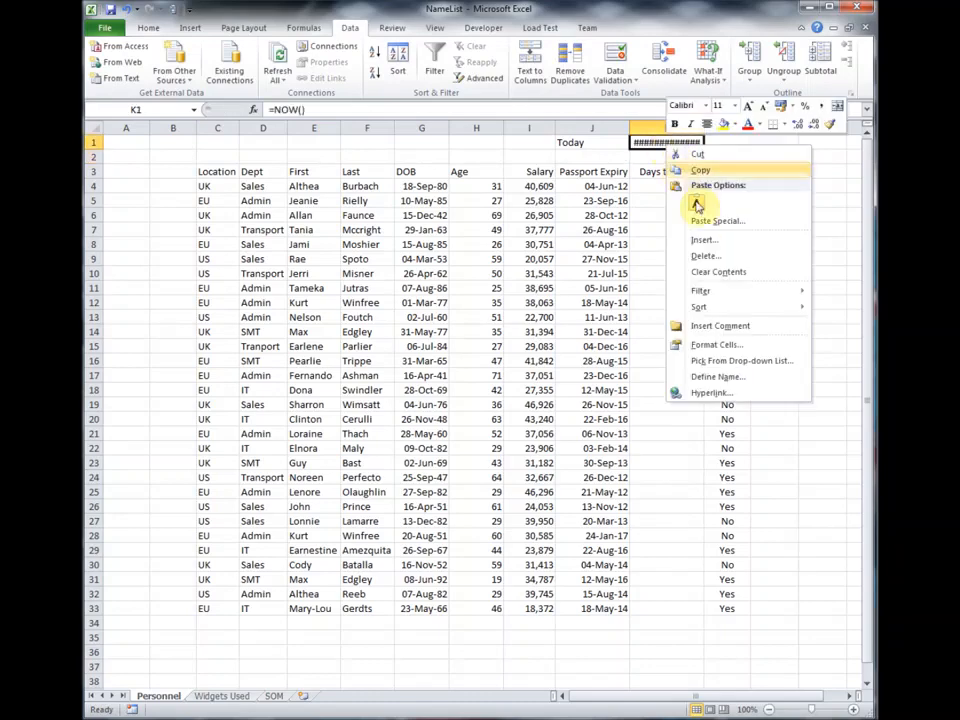
{"action": "left_click", "coordinate": [731, 345]}
{"action": "left_click", "coordinate": [583, 271]}
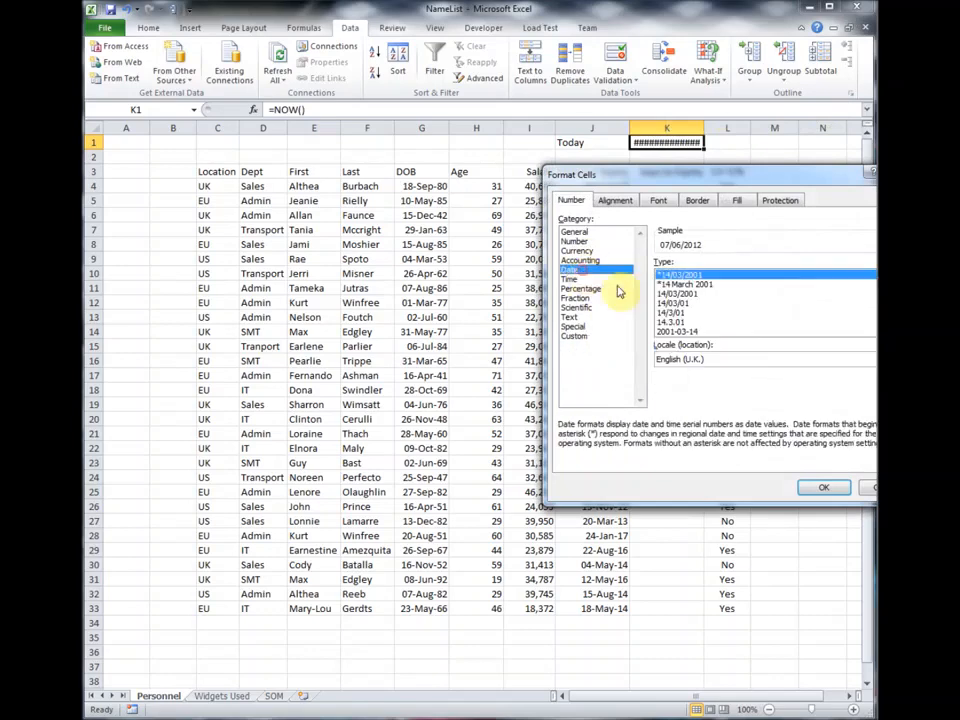
{"action": "left_click", "coordinate": [656, 292]}
{"action": "double_click", "coordinate": [707, 287]}
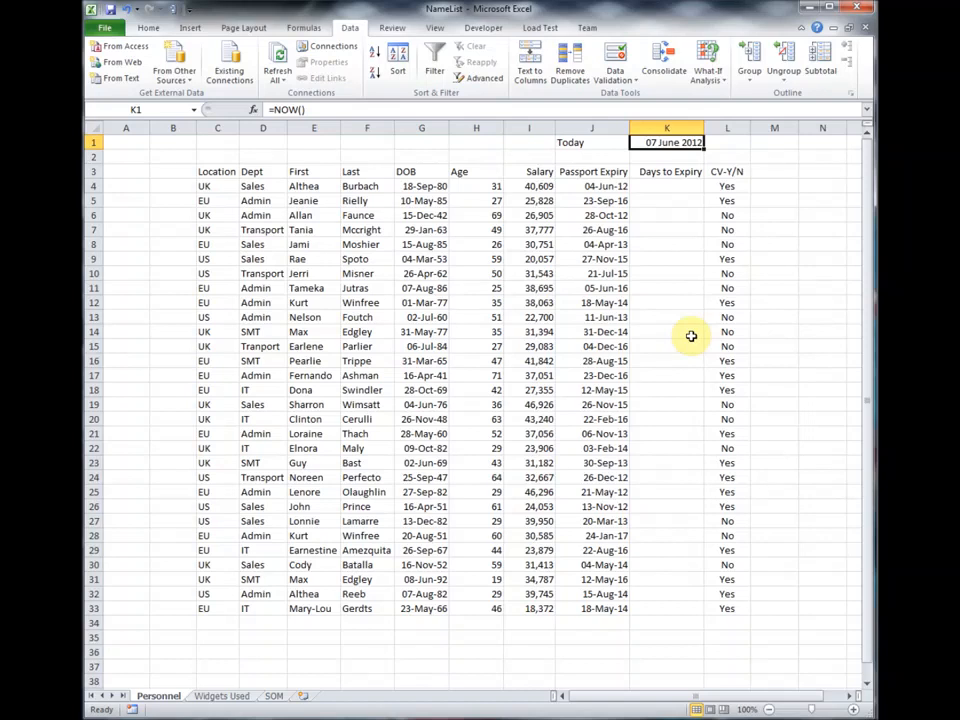
{"action": "left_click", "coordinate": [678, 193]}
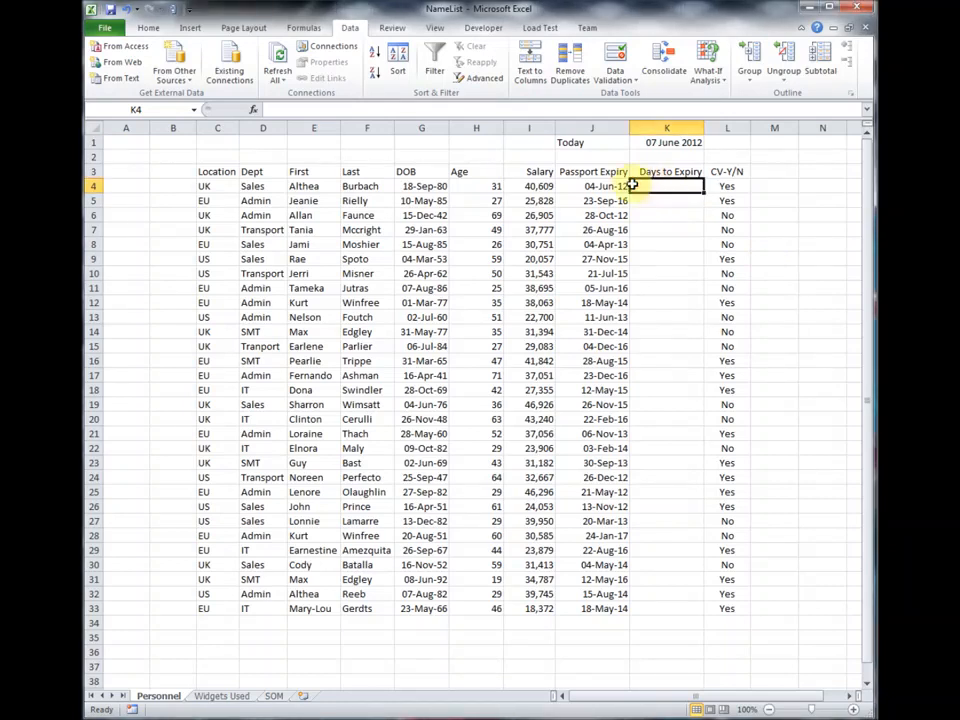
Enter =NOW()-J4 in K4 to subtract the passport expiry date from today
{"action": "type", "text": "=now()-"}
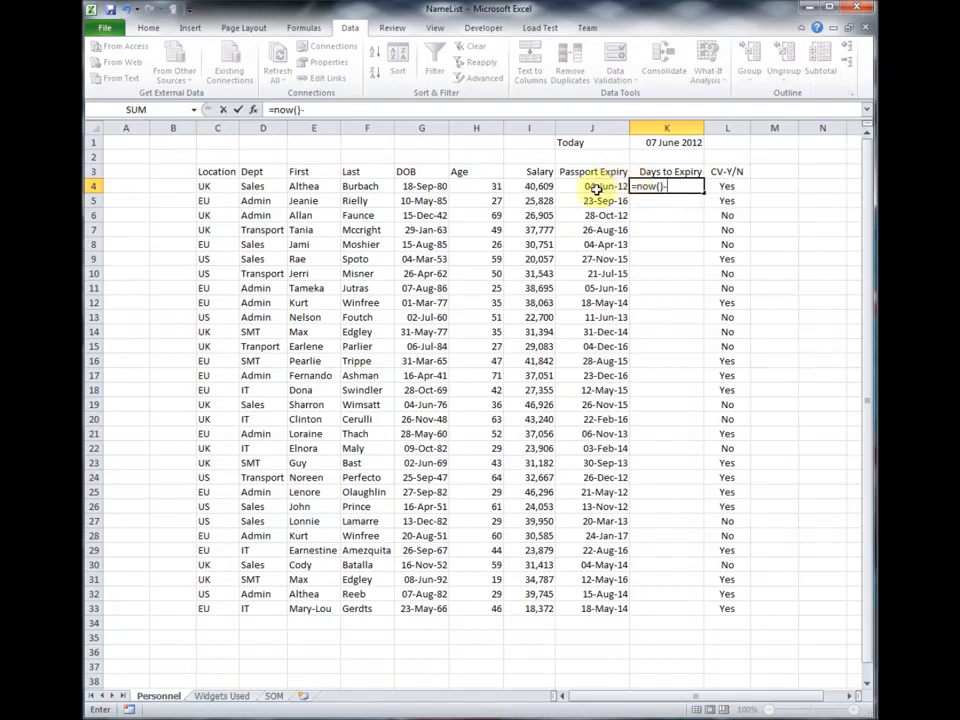
{"action": "left_click", "coordinate": [598, 187]}
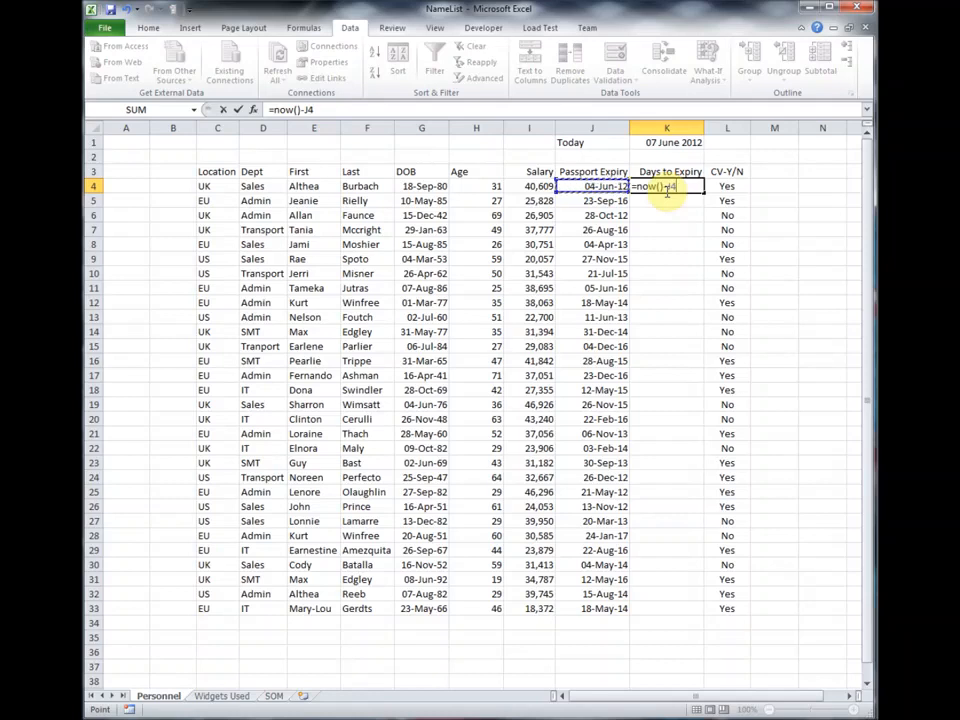
{"action": "key", "text": "Return"}
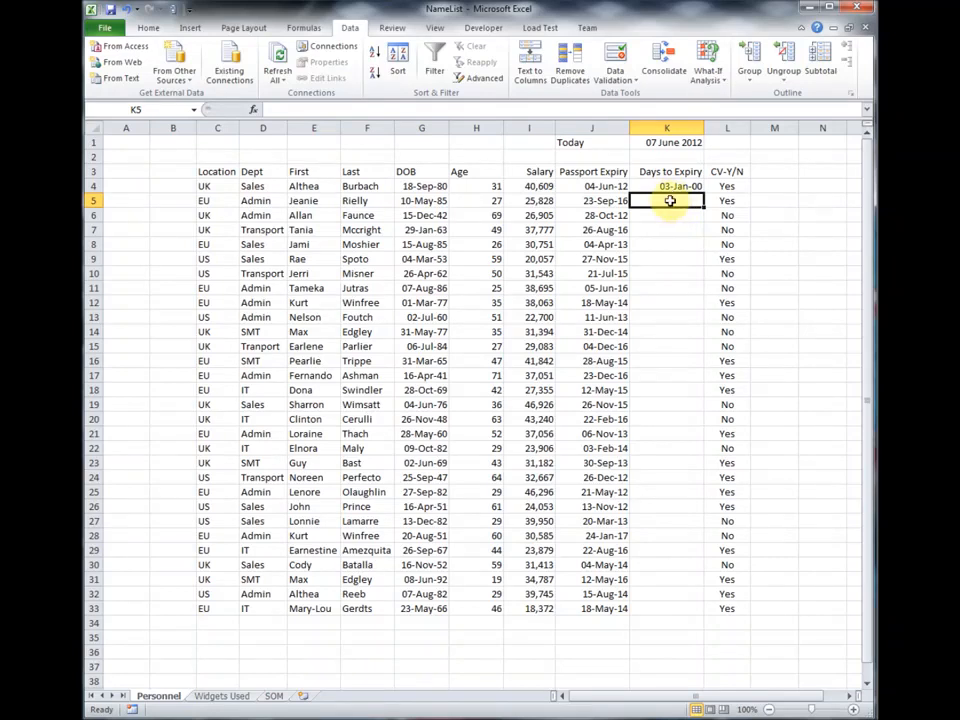
Format K4 as Number with 0 decimal places so it shows 4
{"action": "right_click", "coordinate": [668, 188]}
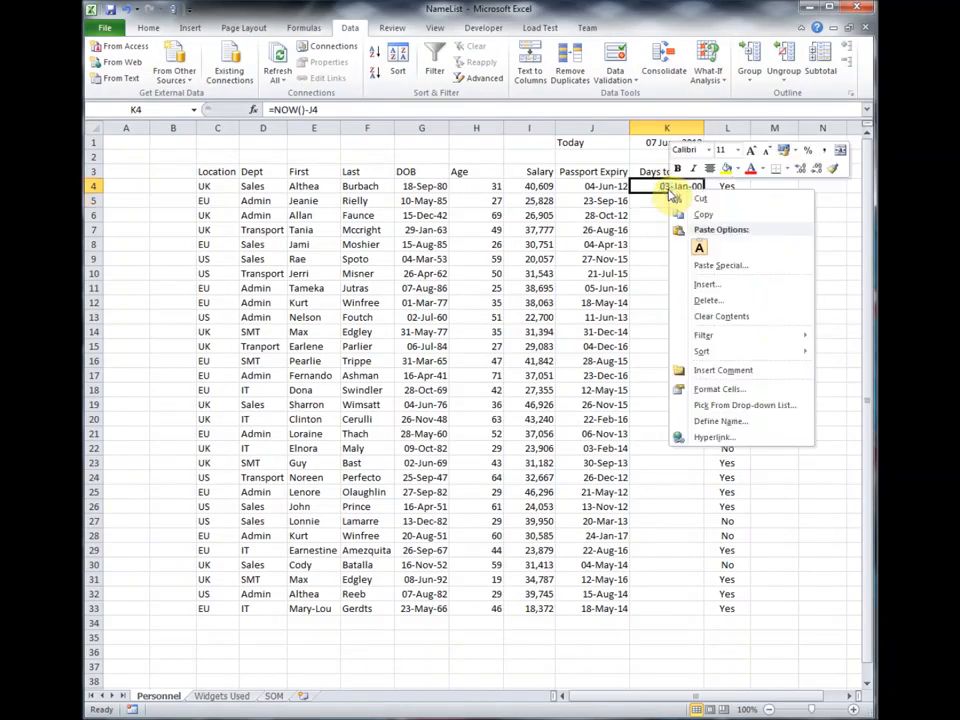
{"action": "left_click", "coordinate": [750, 390]}
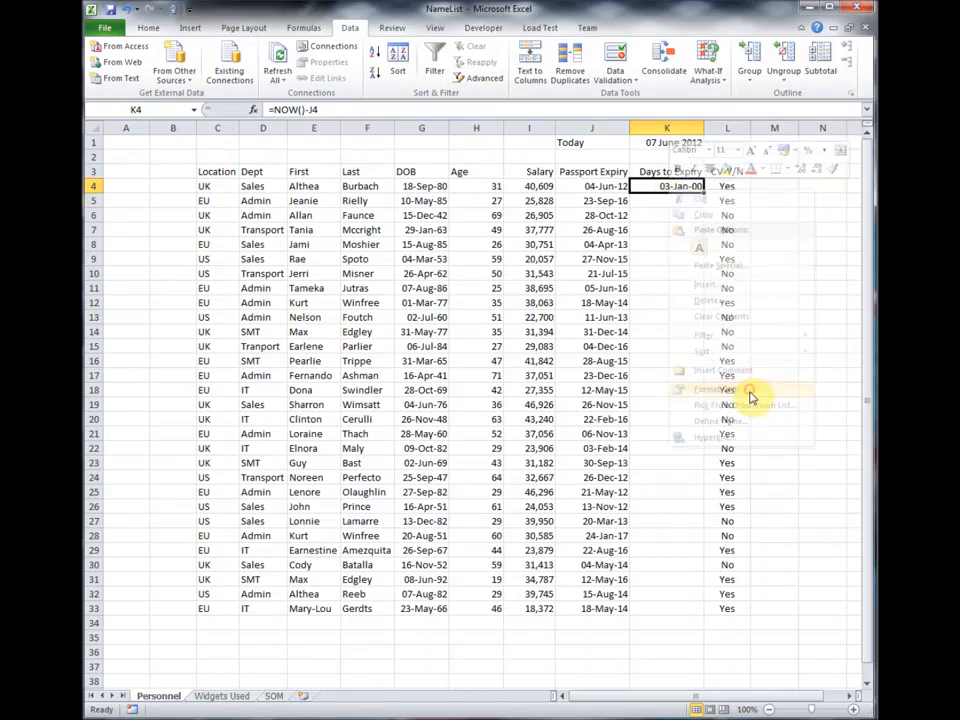
{"action": "left_click", "coordinate": [591, 288]}
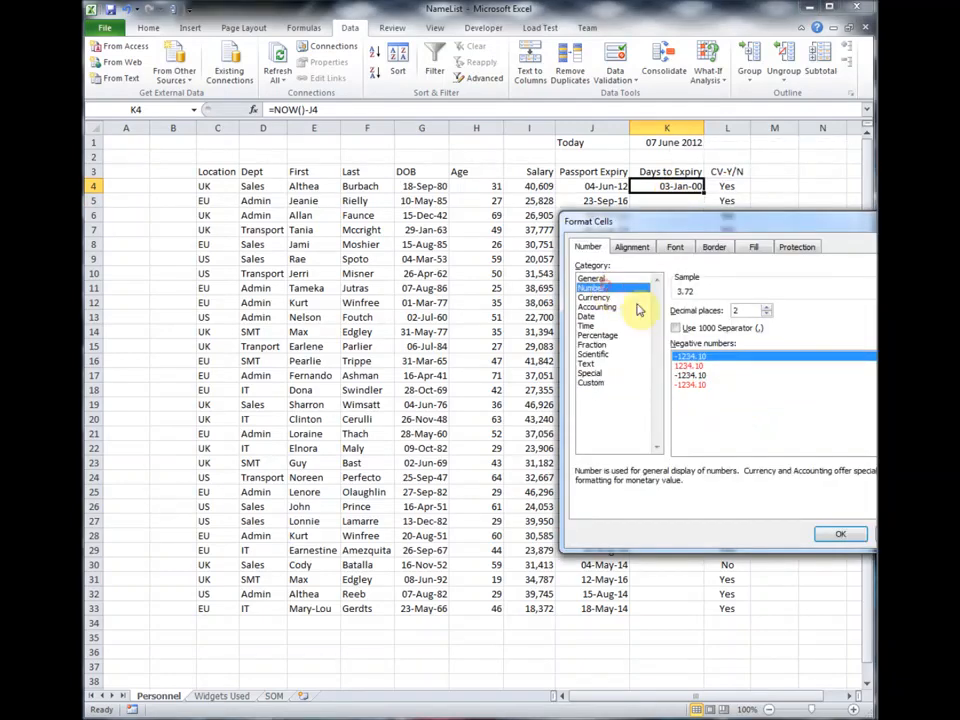
{"action": "double_click", "coordinate": [738, 310]}
{"action": "type", "text": "0"}
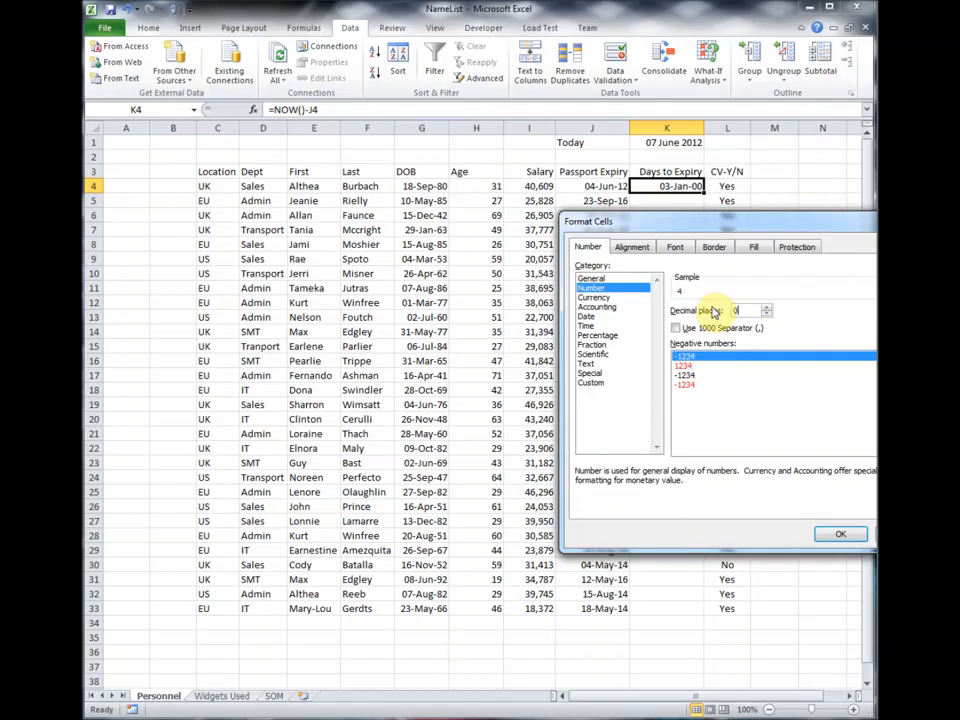
{"action": "left_click", "coordinate": [840, 534]}
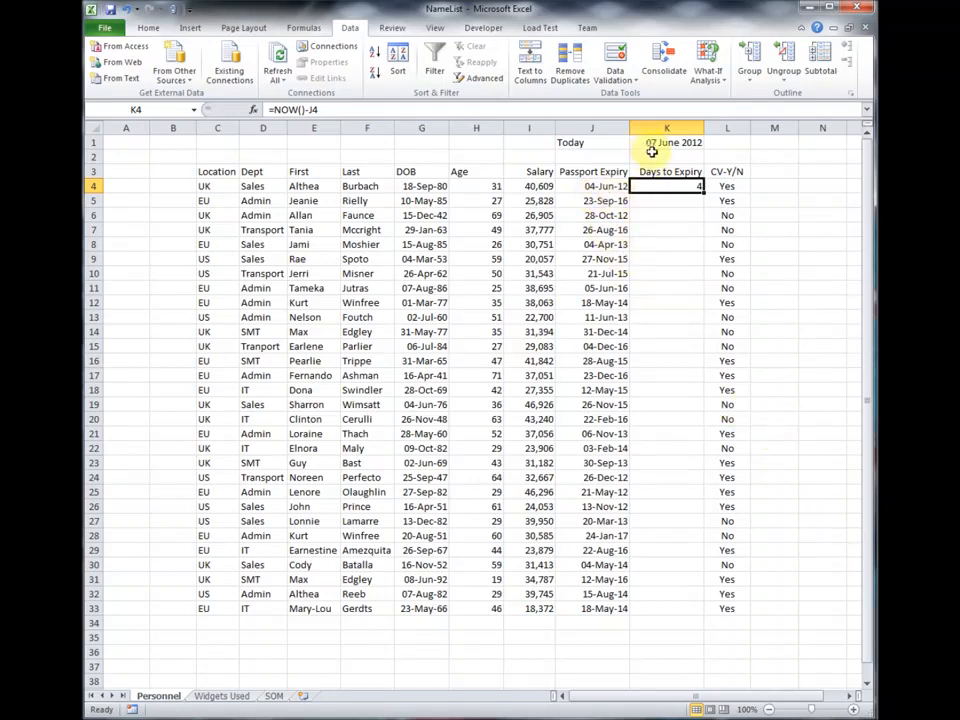
Enter =J4-NOW() in K4 and fill it down through K33 to count days until passport expiry
{"action": "left_click", "coordinate": [320, 109]}
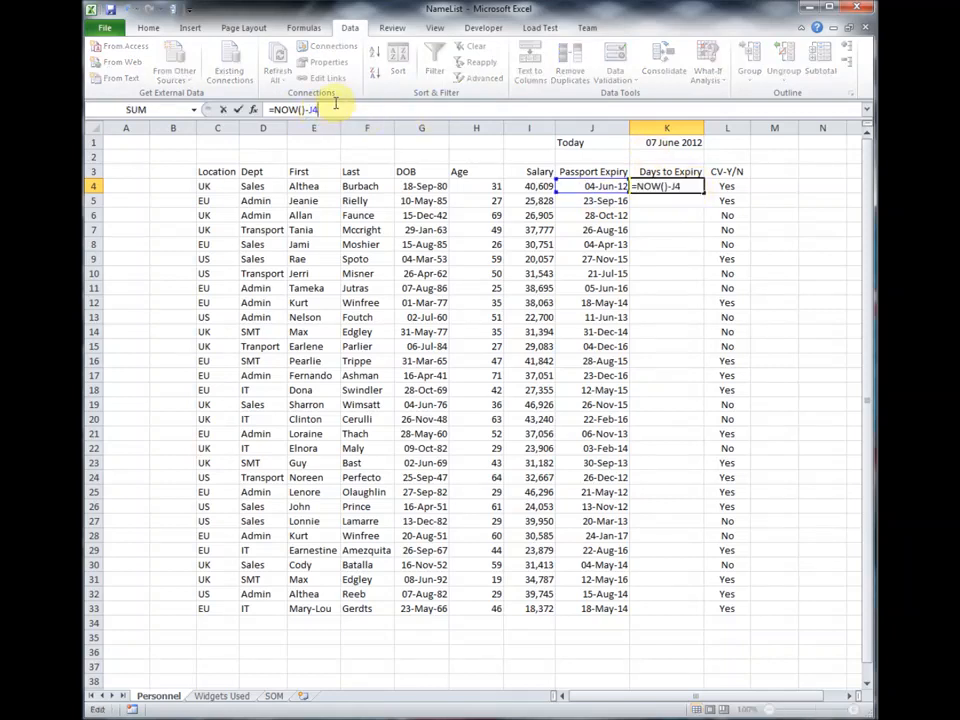
{"action": "key", "text": "BackSpace"}
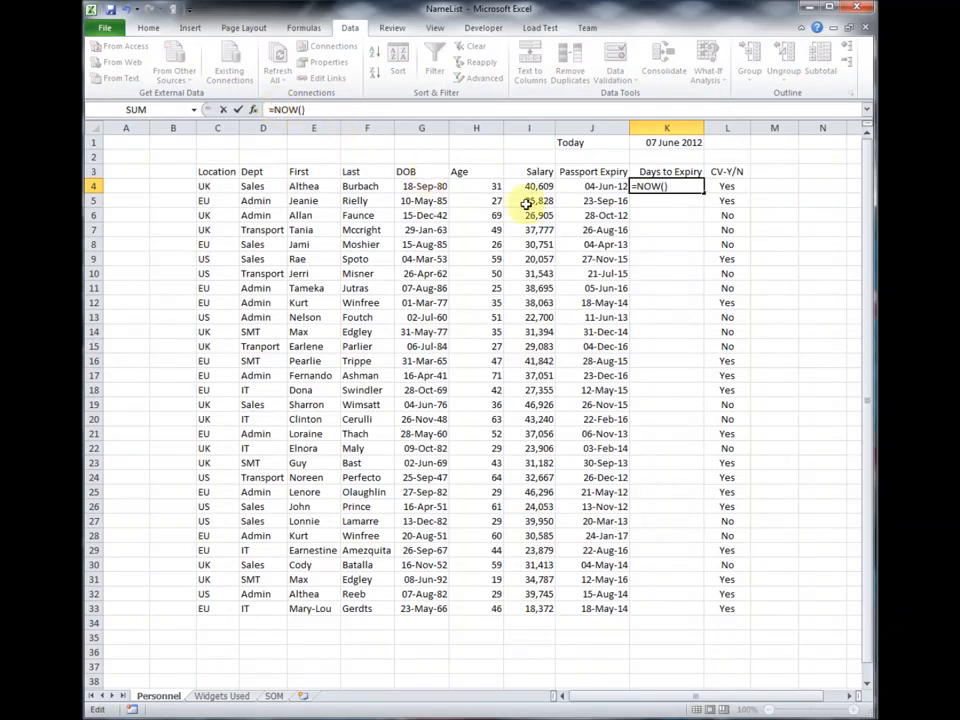
{"action": "left_click", "coordinate": [597, 188]}
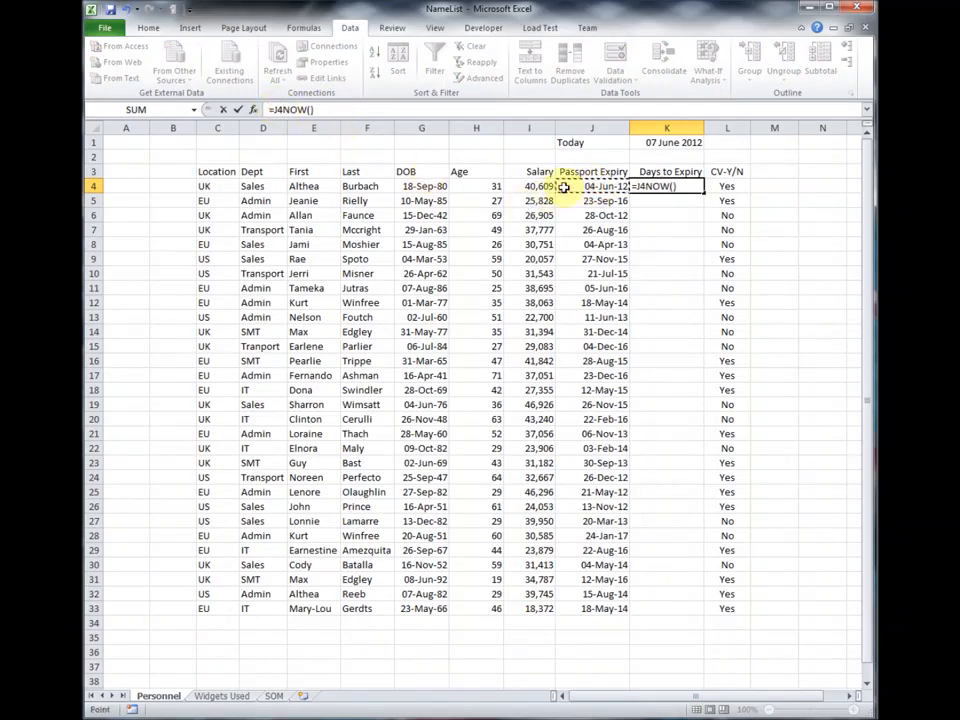
{"action": "type", "text": "-"}
{"action": "key", "text": "Return"}
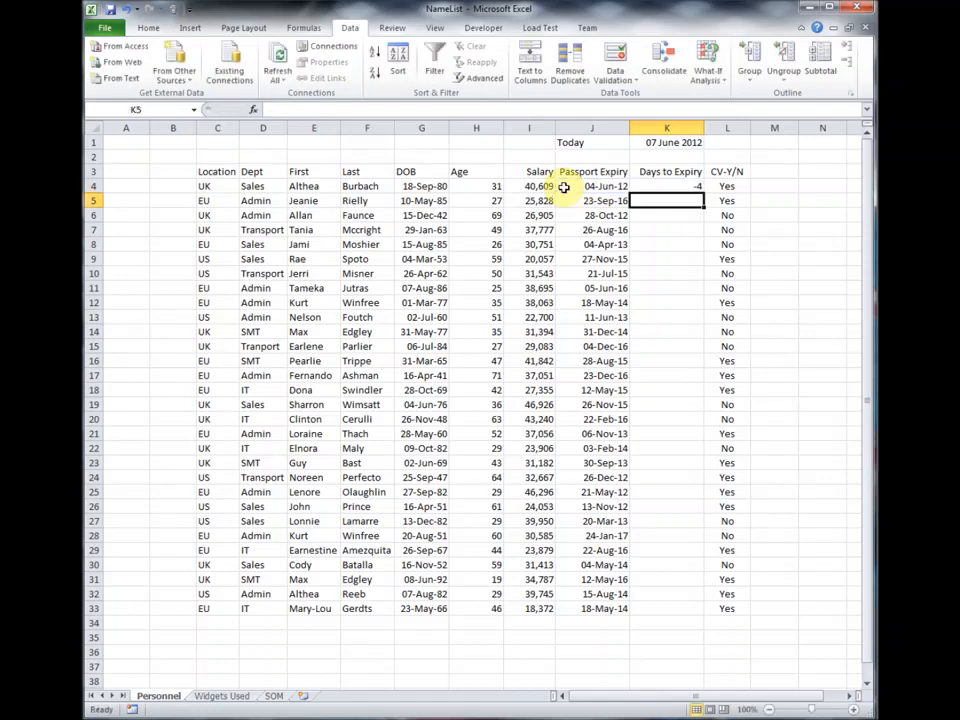
{"action": "left_click", "coordinate": [677, 186]}
{"action": "left_click_drag", "start_coordinate": [702, 189], "coordinate": [723, 609]}
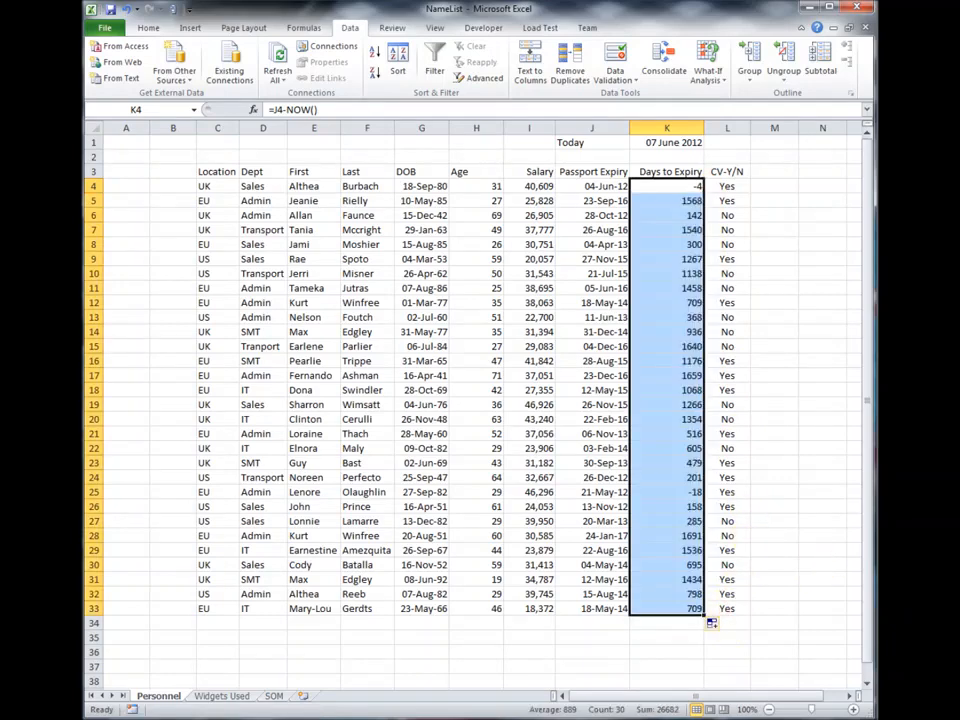
Add a Less Than 0 conditional format with Light Red Fill and Dark Red Text to Days to Expiry
{"action": "key", "text": "alt+m"}
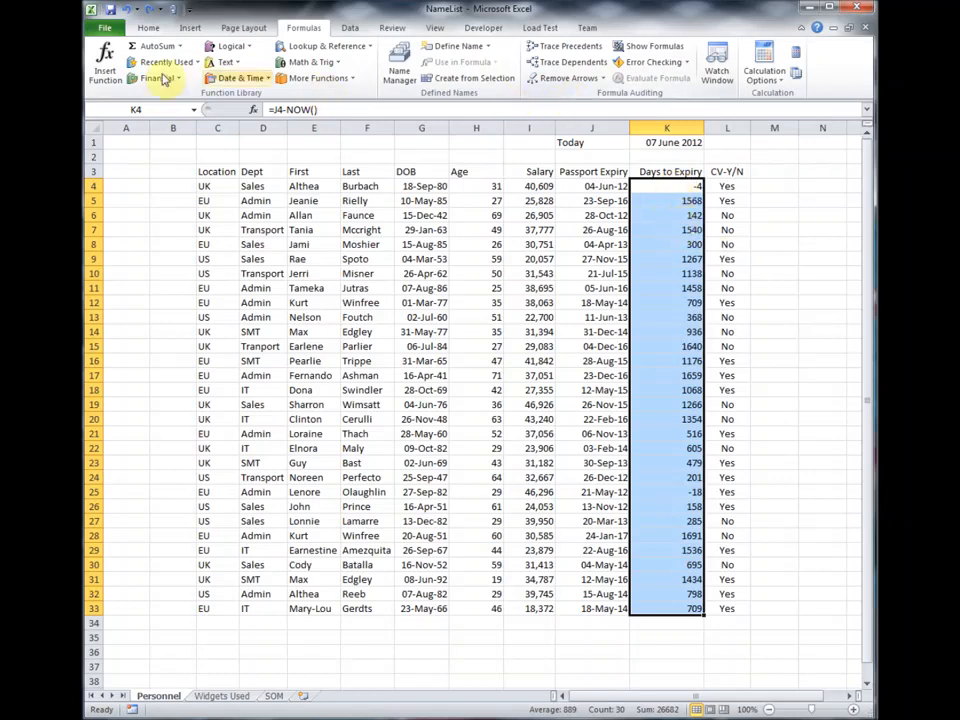
{"action": "left_click", "coordinate": [148, 29]}
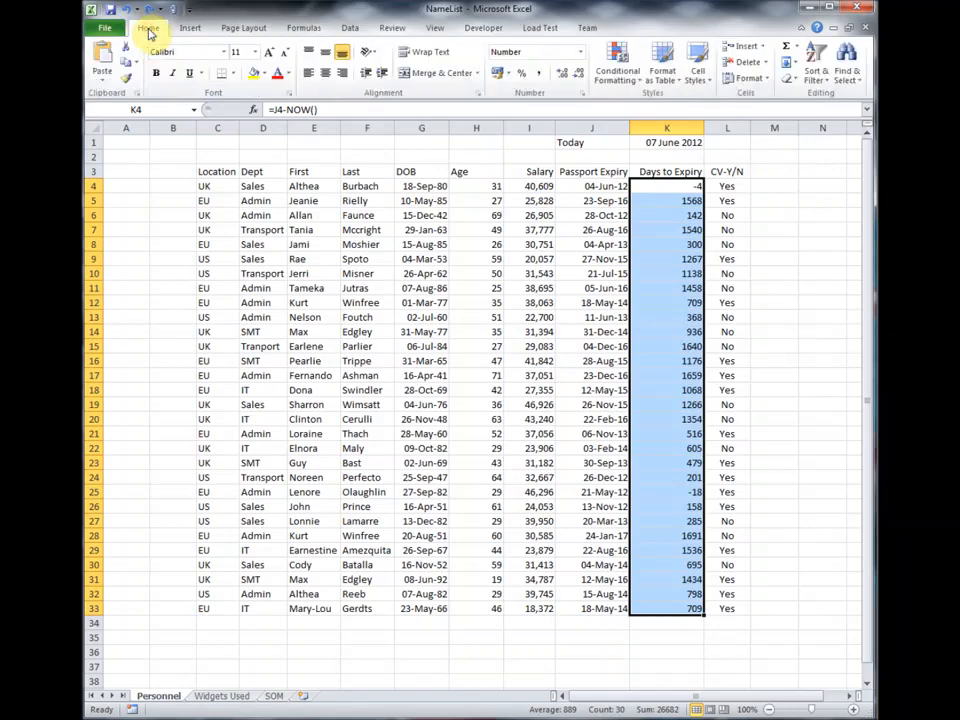
{"action": "left_click", "coordinate": [623, 70]}
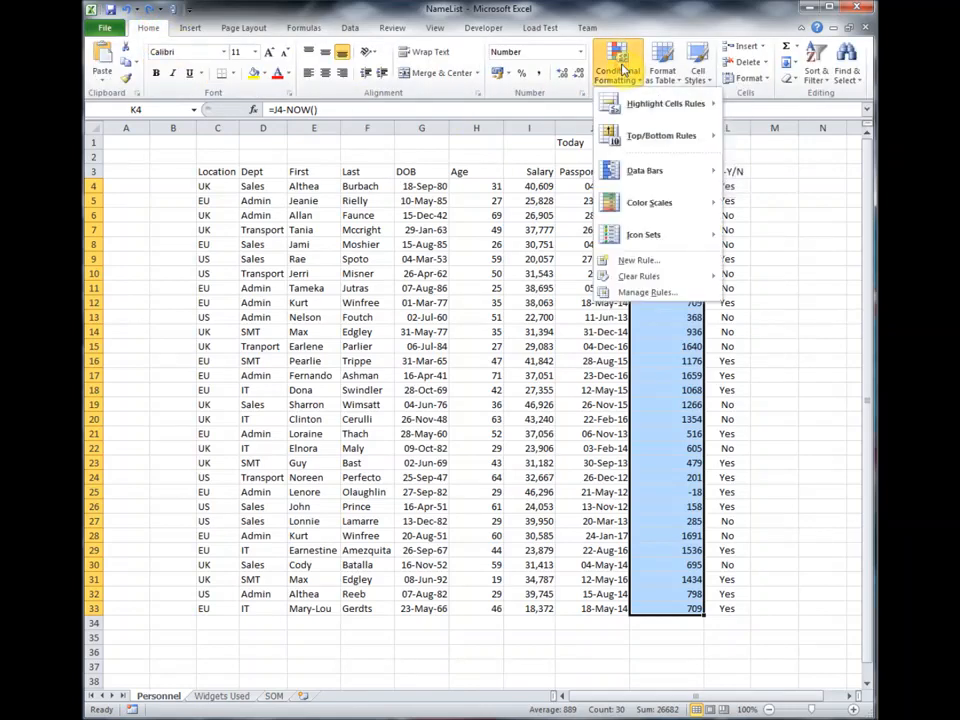
{"action": "mouse_move", "coordinate": [632, 103]}
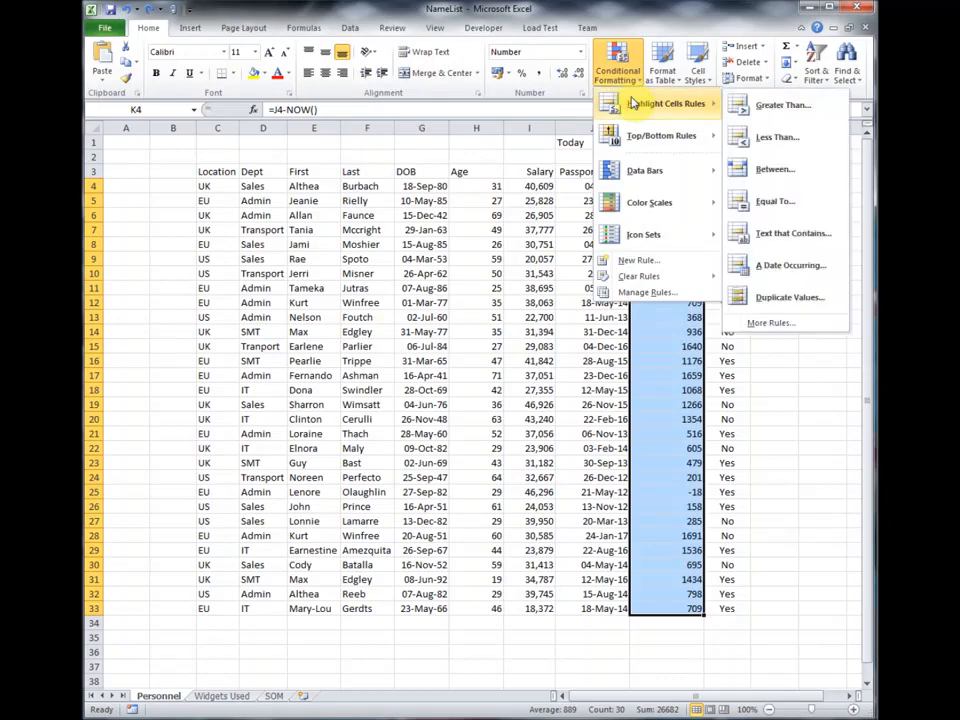
{"action": "left_click", "coordinate": [776, 147]}
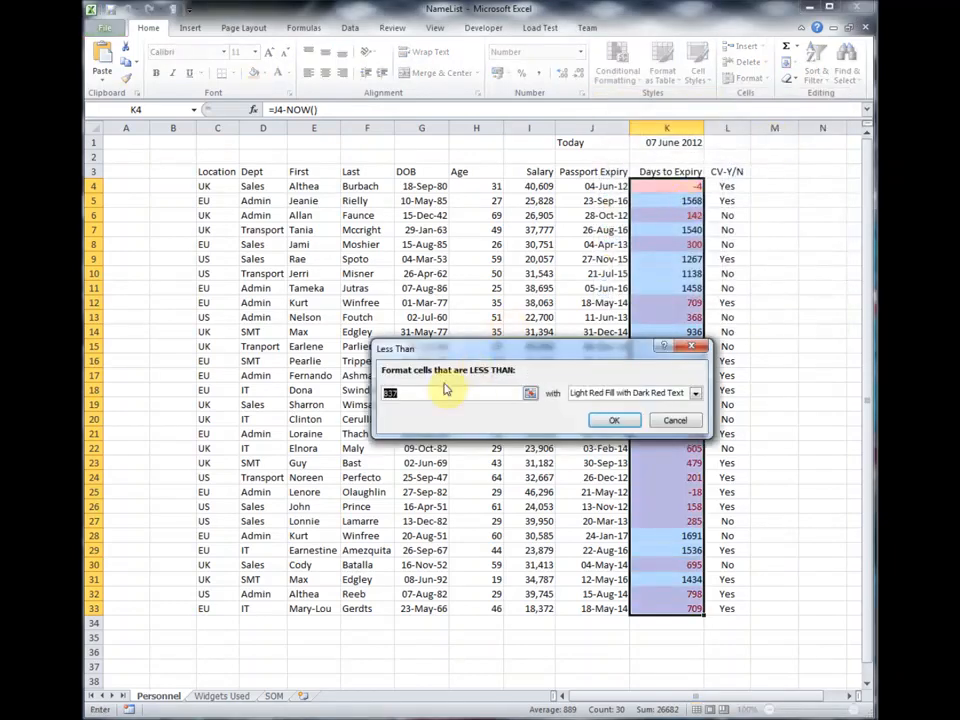
{"action": "left_click_drag", "start_coordinate": [383, 394], "coordinate": [380, 394]}
{"action": "type", "text": "0"}
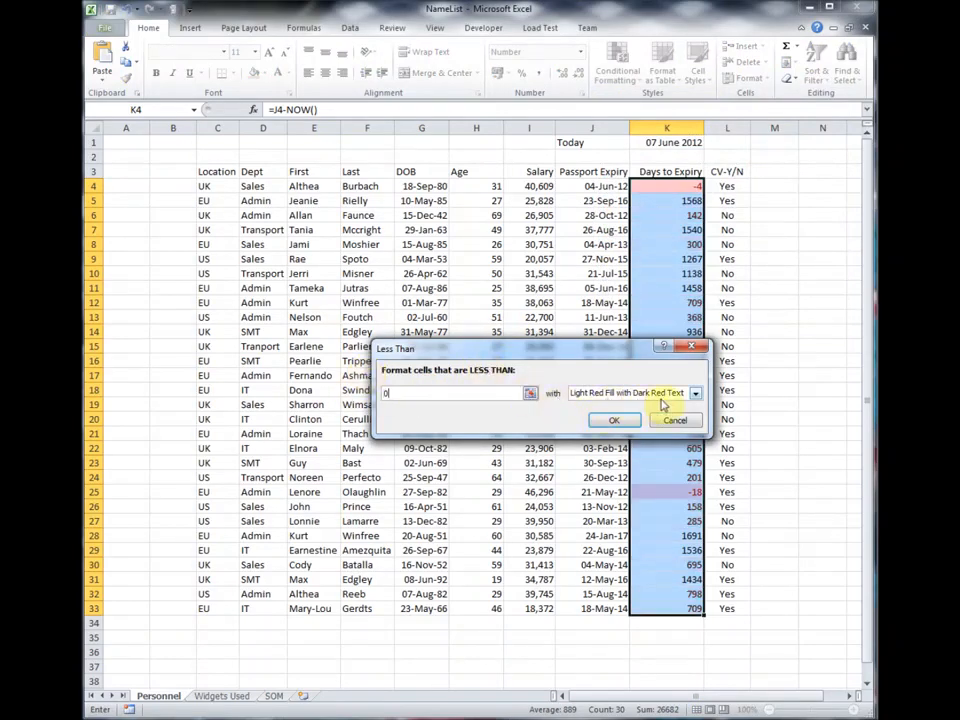
{"action": "left_click", "coordinate": [618, 421]}
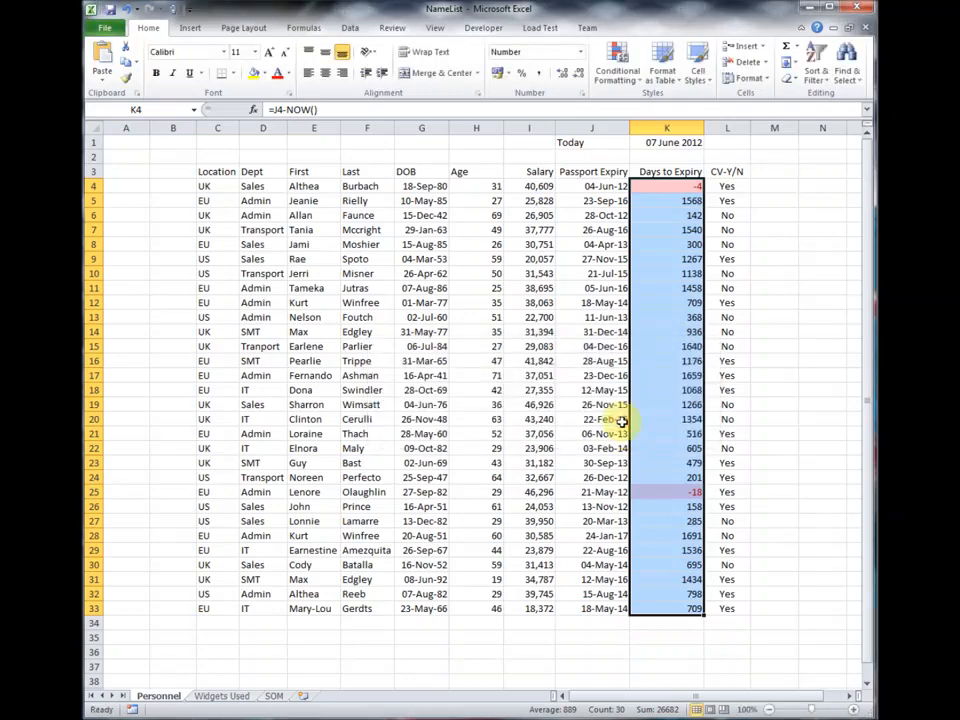
In row 34, enter the new employee's first and last name and paste the 21-Apr-26 birth date
{"action": "left_click", "coordinate": [550, 390]}
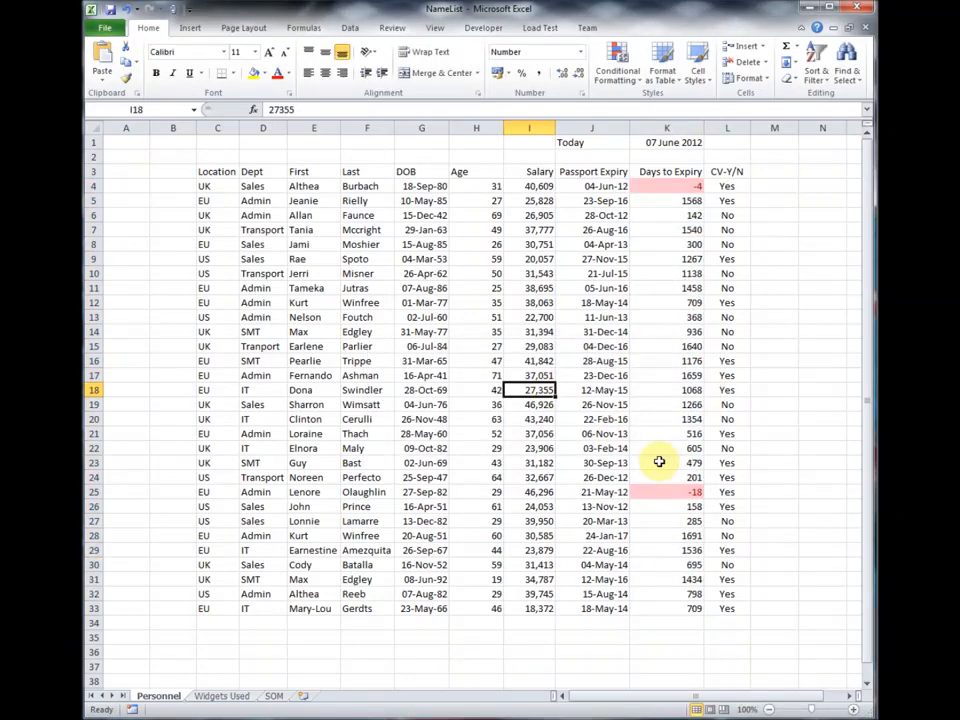
{"action": "left_click", "coordinate": [421, 535]}
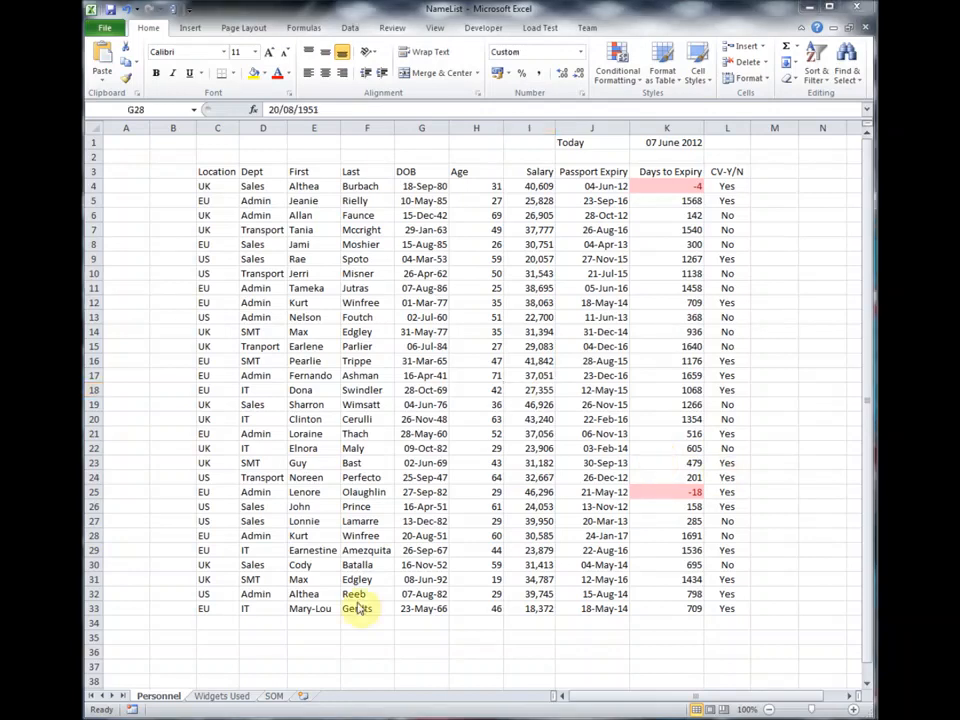
{"action": "left_click", "coordinate": [317, 624]}
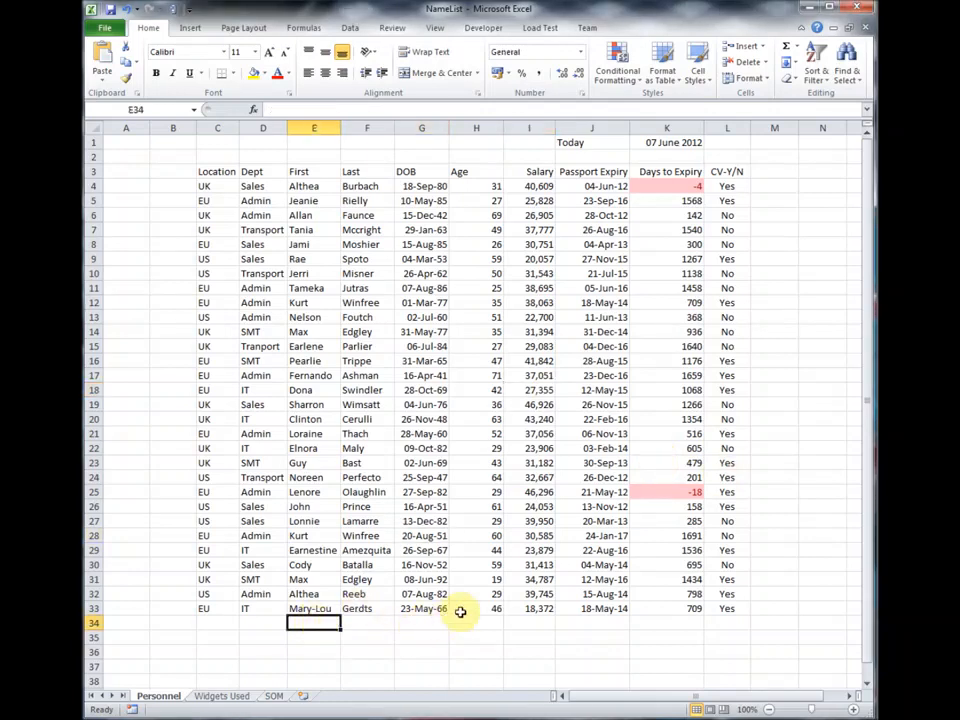
{"action": "type", "text": "Eli"}
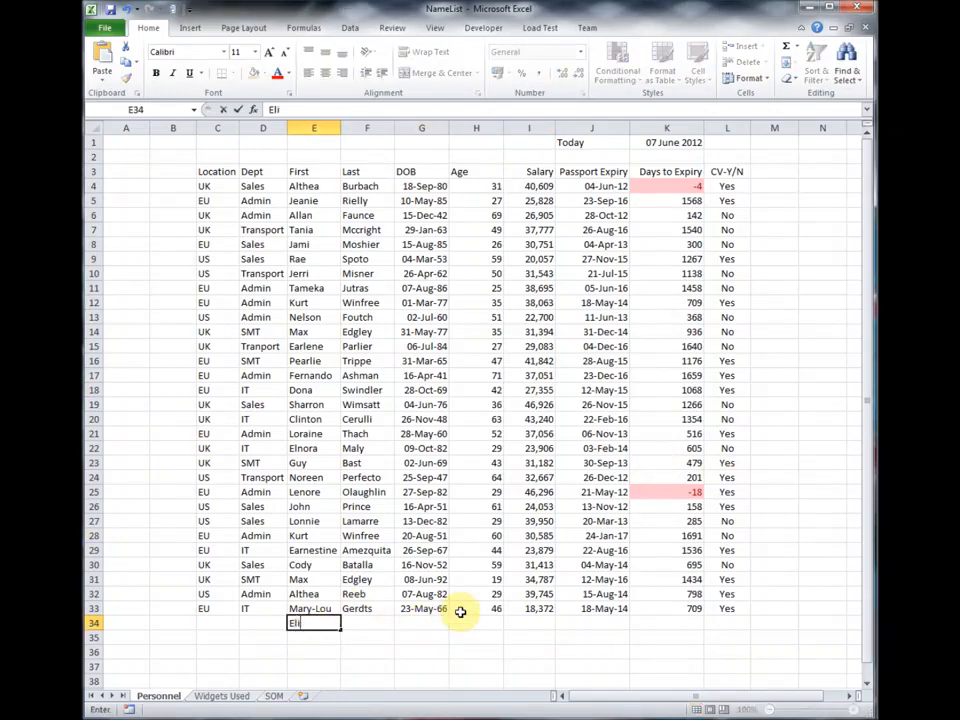
{"action": "type", "text": "zabeth"}
{"action": "key", "text": "Tab"}
{"action": "type", "text": "Wind"}
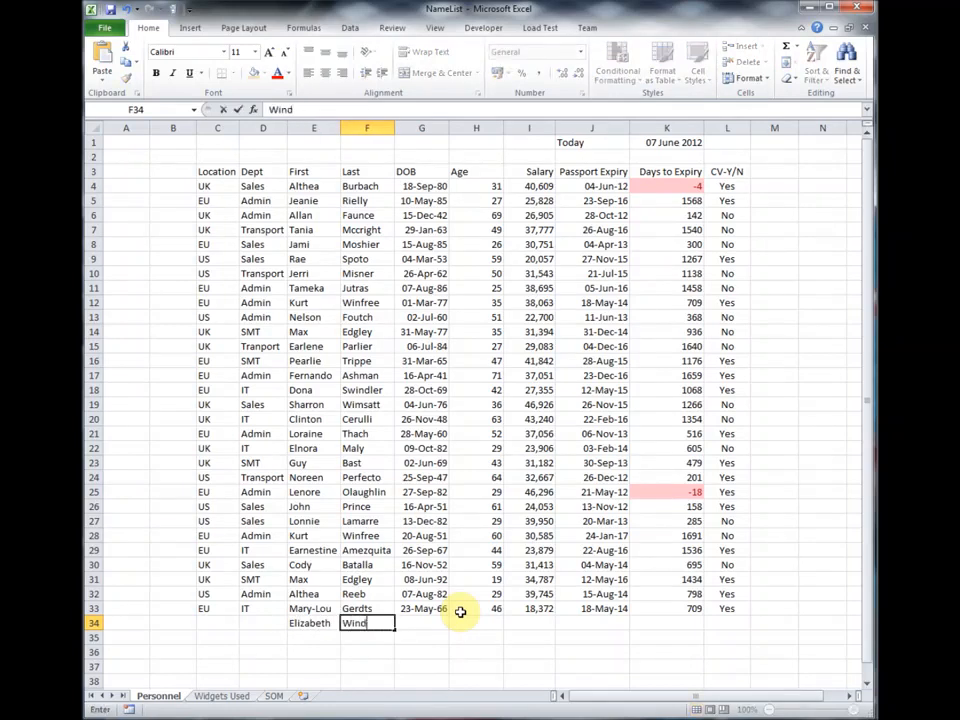
{"action": "key", "text": "Tab"}
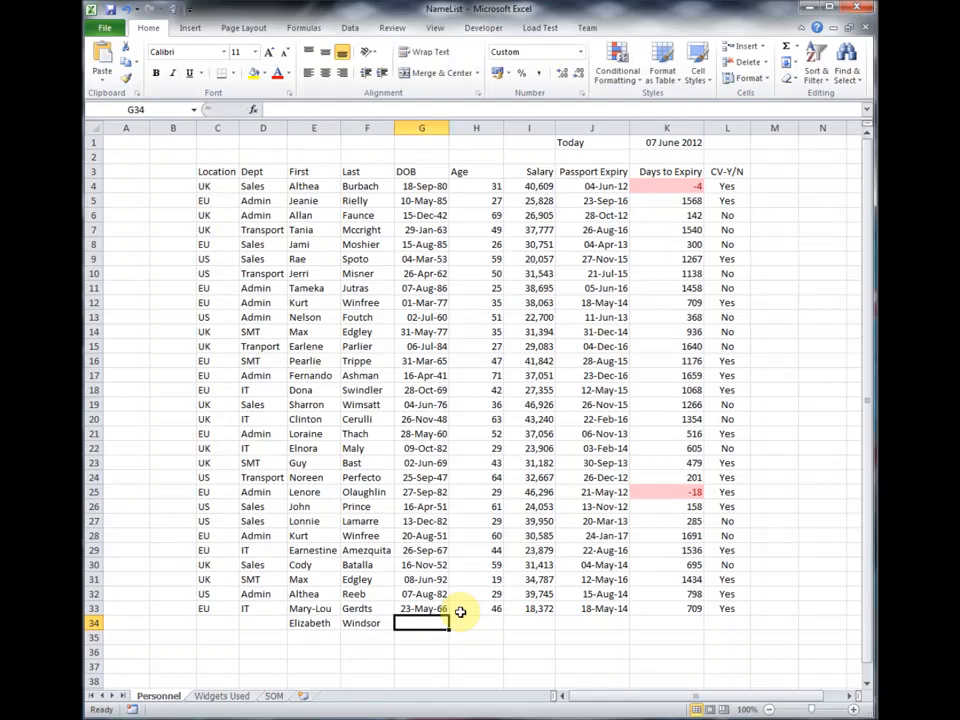
{"action": "type", "text": "21-Apr-26"}
{"action": "key", "text": "Escape"}
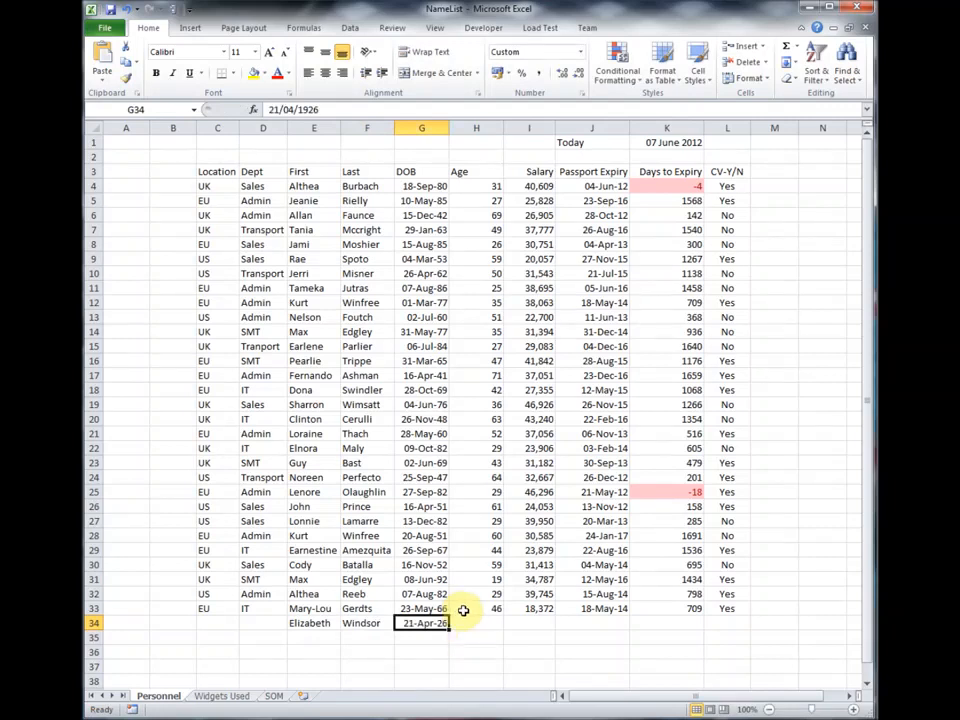
{"action": "left_click", "coordinate": [487, 624]}
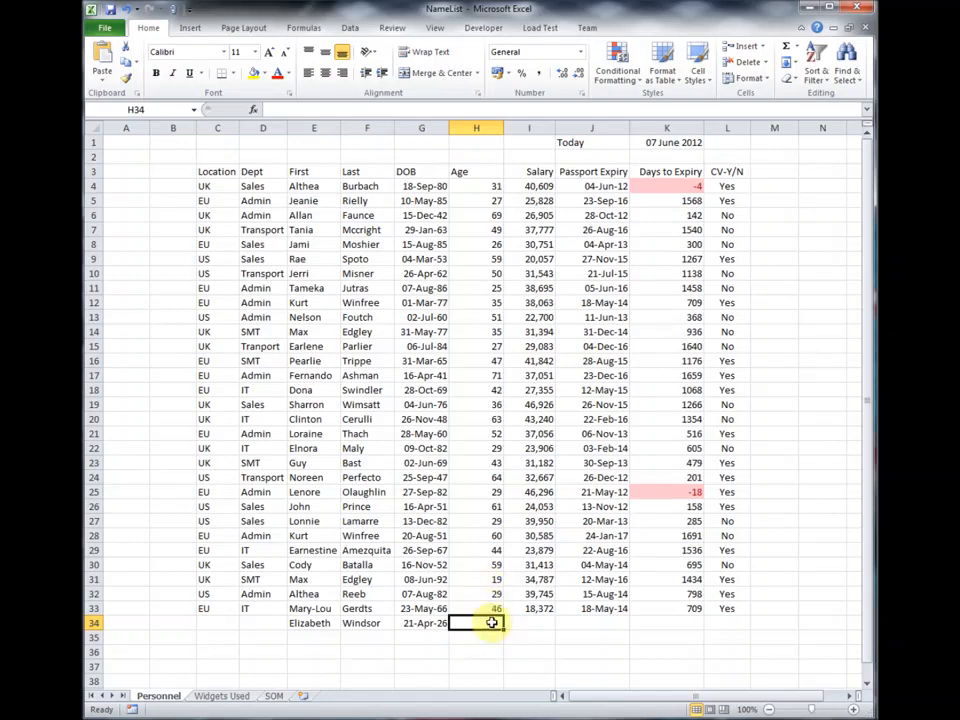
Copy the Age formula from H33 down to H34, showing the new employee's age as 86
{"action": "left_click", "coordinate": [487, 608]}
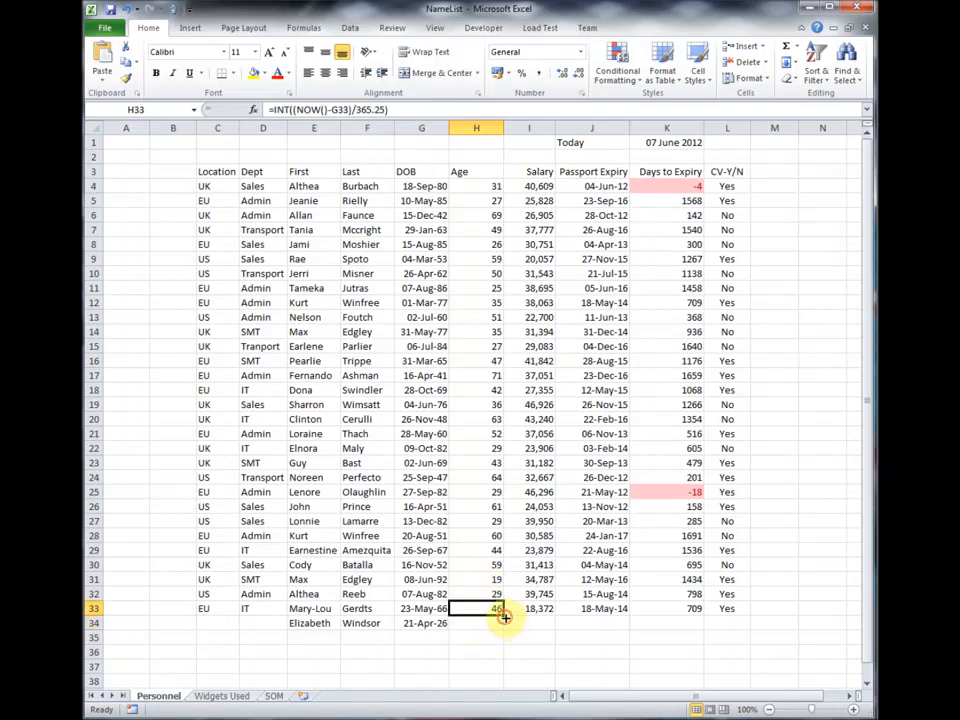
{"action": "left_click_drag", "start_coordinate": [505, 617], "coordinate": [510, 628]}
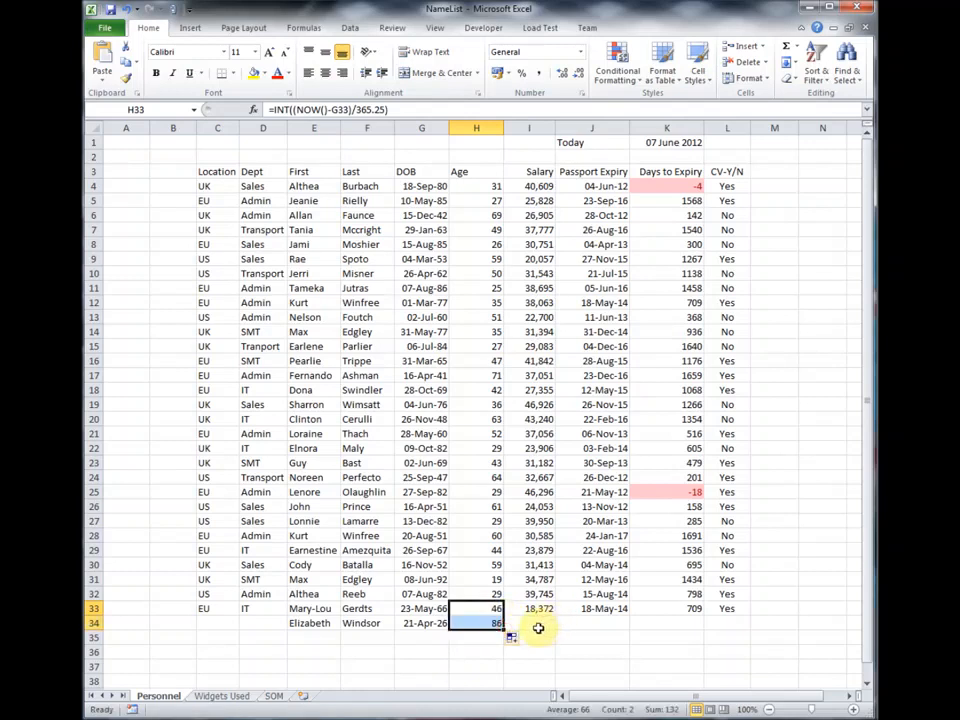
{"action": "left_click", "coordinate": [538, 627]}
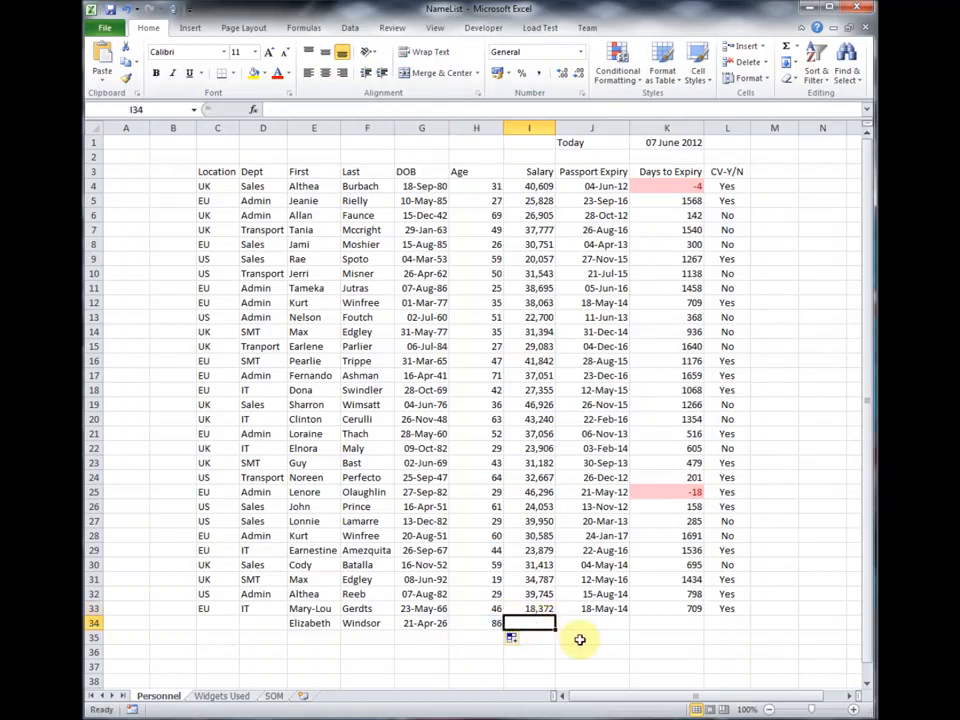